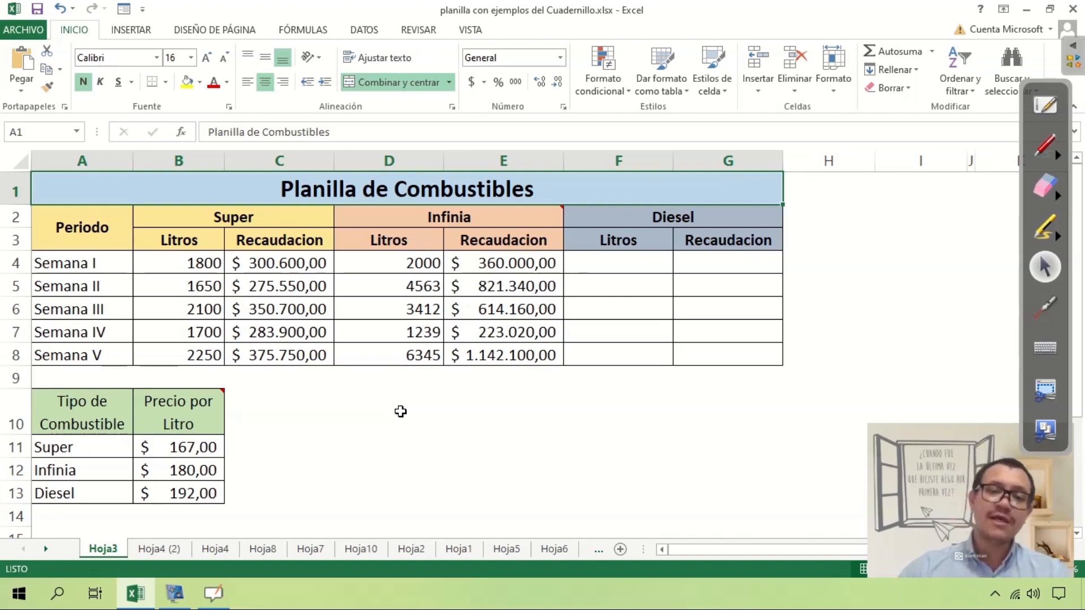
Step: Set the Infinia litres for Semana III to -6000 and inspect the formula of its Recaudacion cell
drag(405, 265, 416, 356)
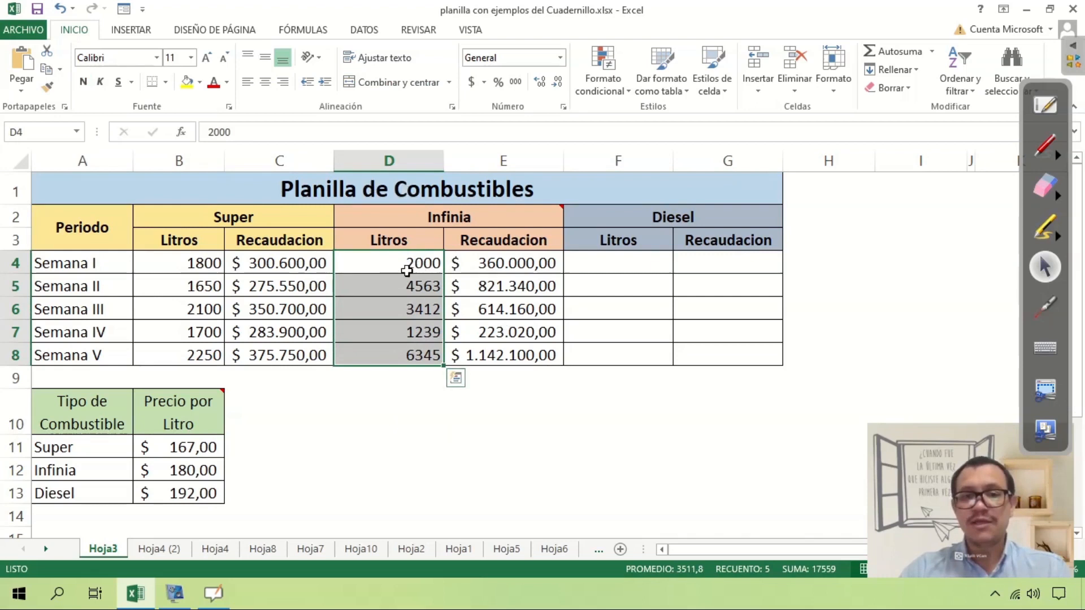
click(433, 413)
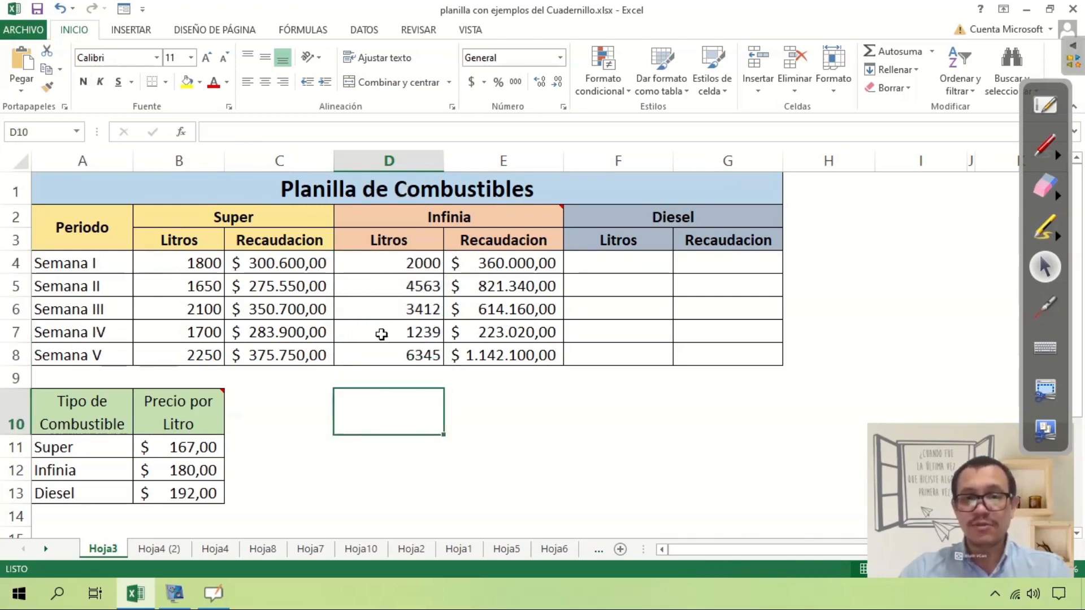
click(387, 311)
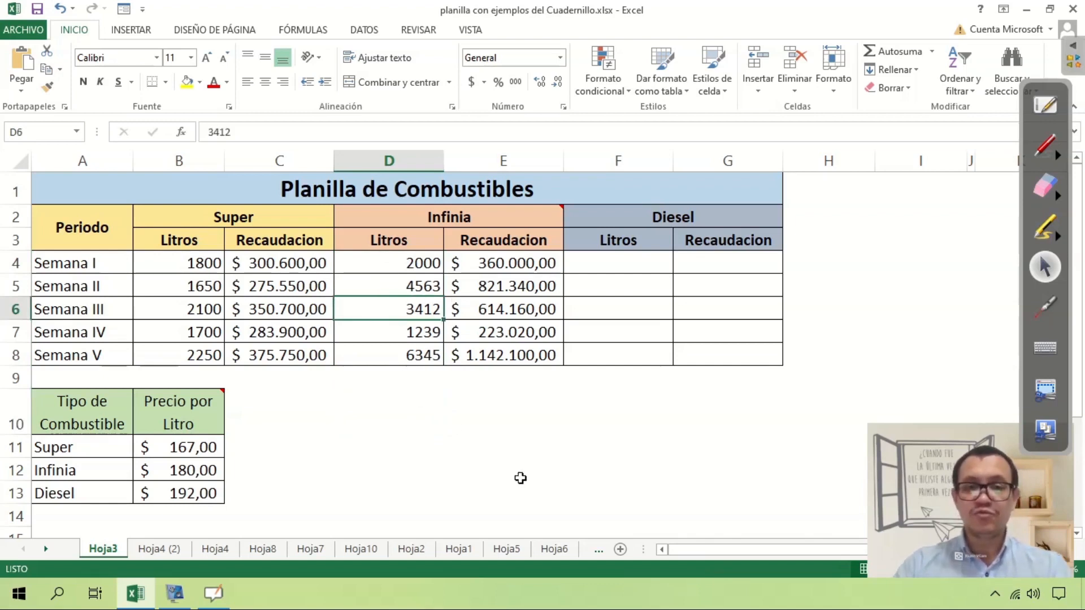
text(-)
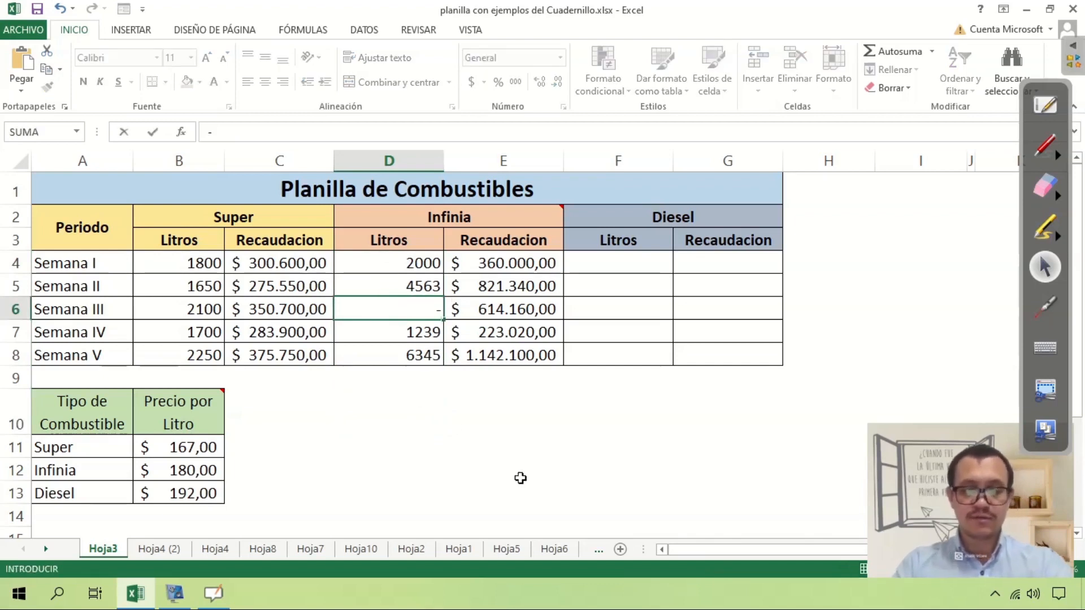
text(6000)
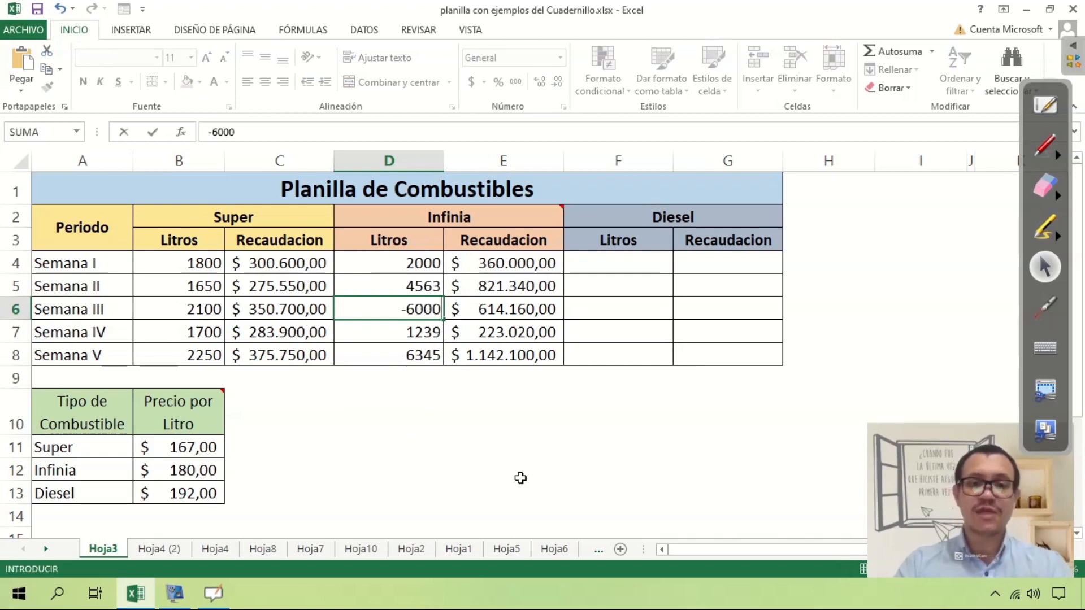
key(Return)
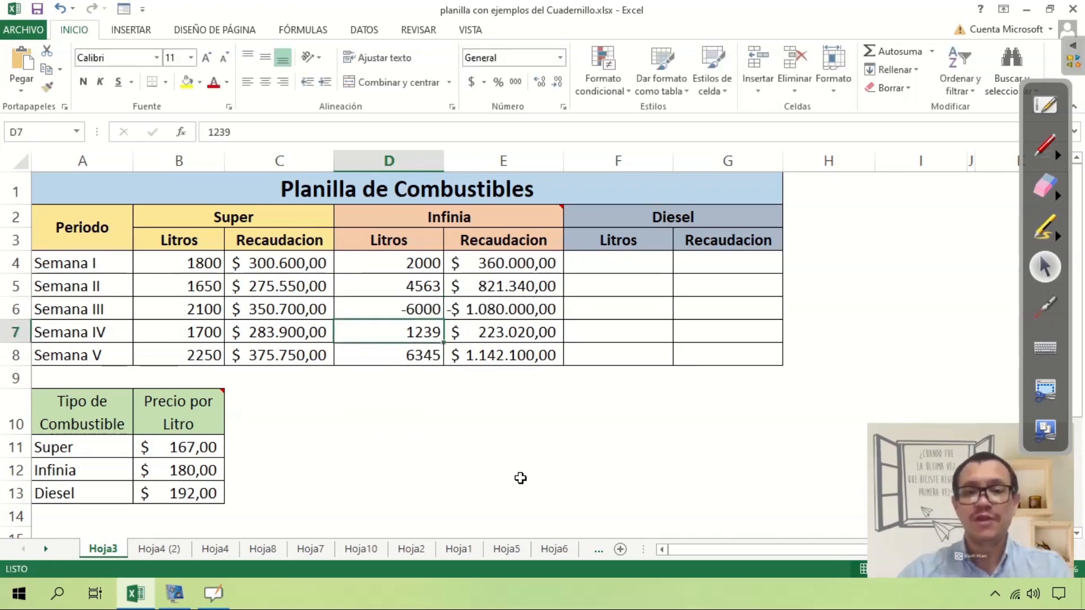
key(Up)
key(Right)
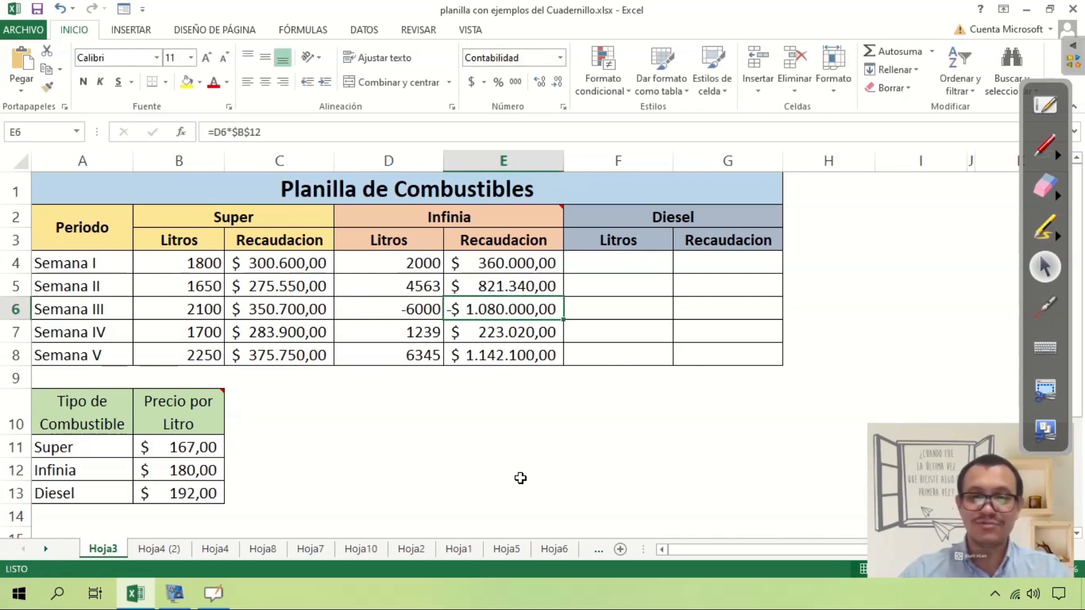
key(Left)
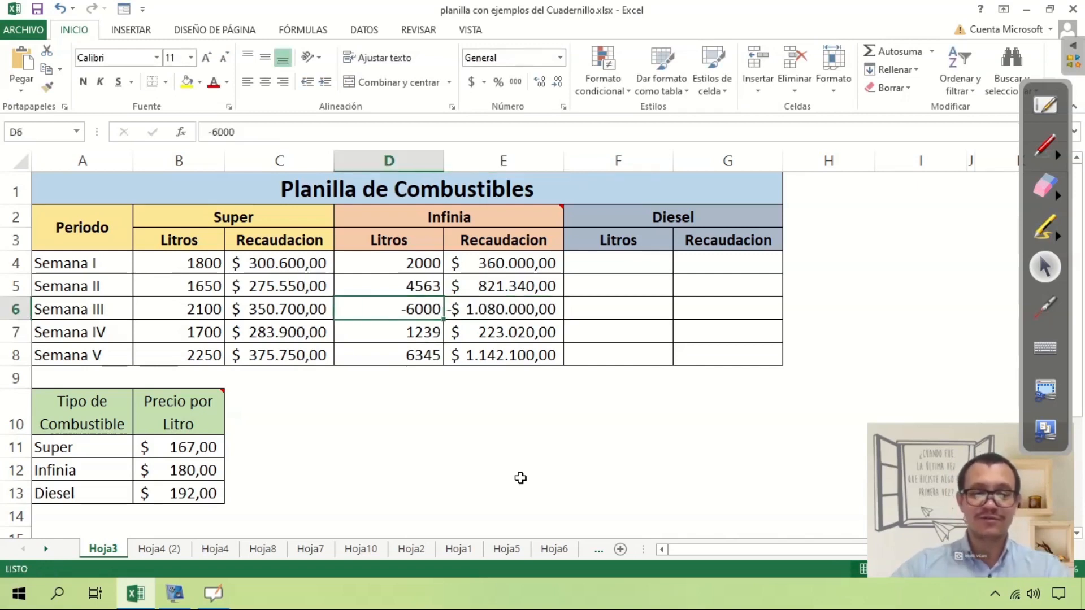
Step: Set the Infinia litres for Semana III to -4600
text(-4600)
key(ctrl+Return)
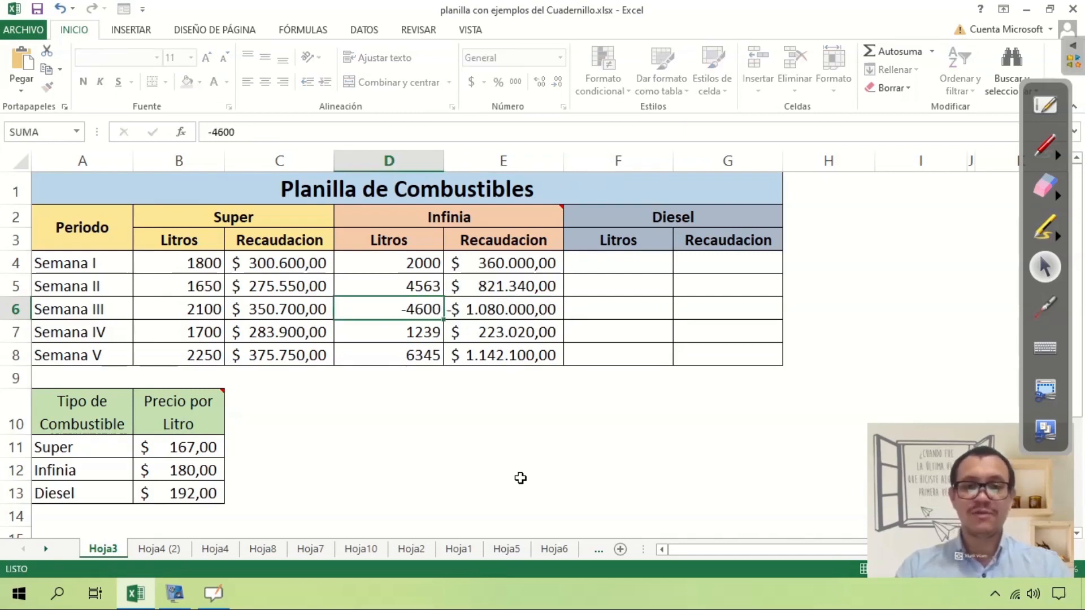
key(Return)
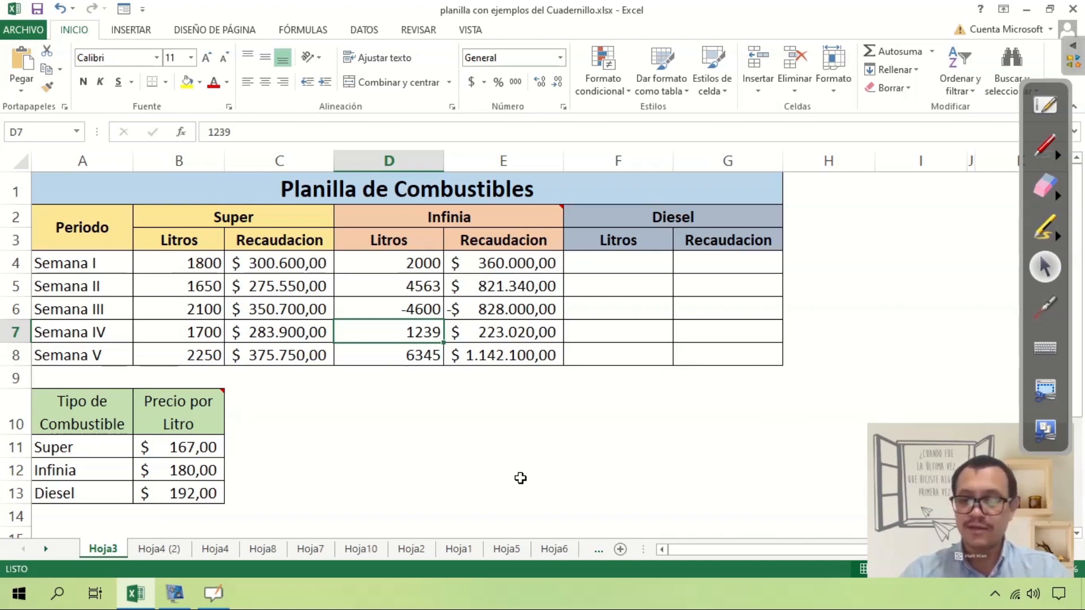
Step: Set the Infinia litres for Semana III to 0
key(Up)
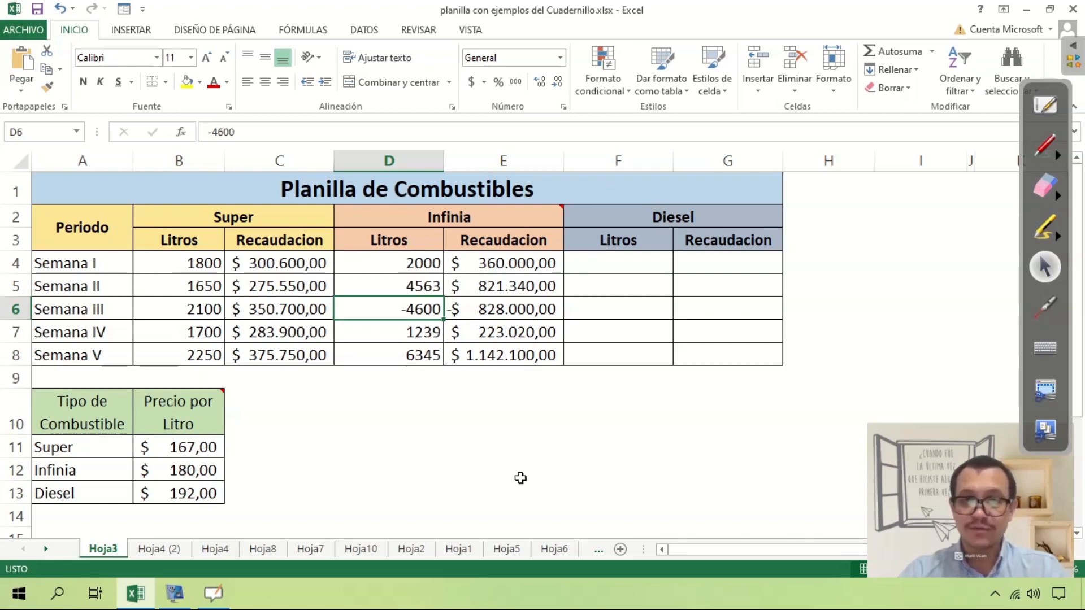
text(0)
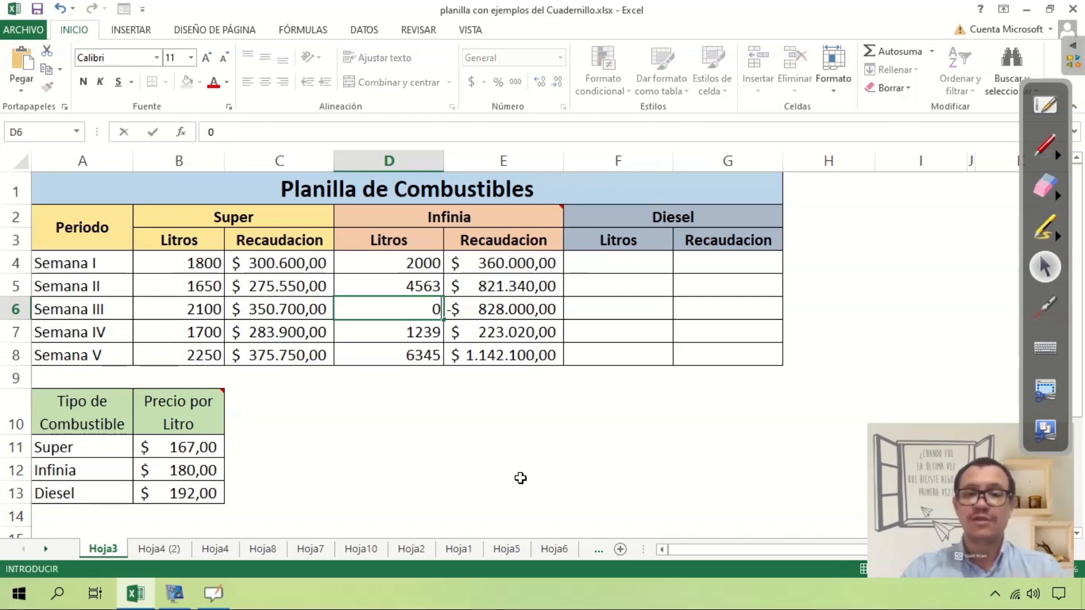
key(Return)
key(Up)
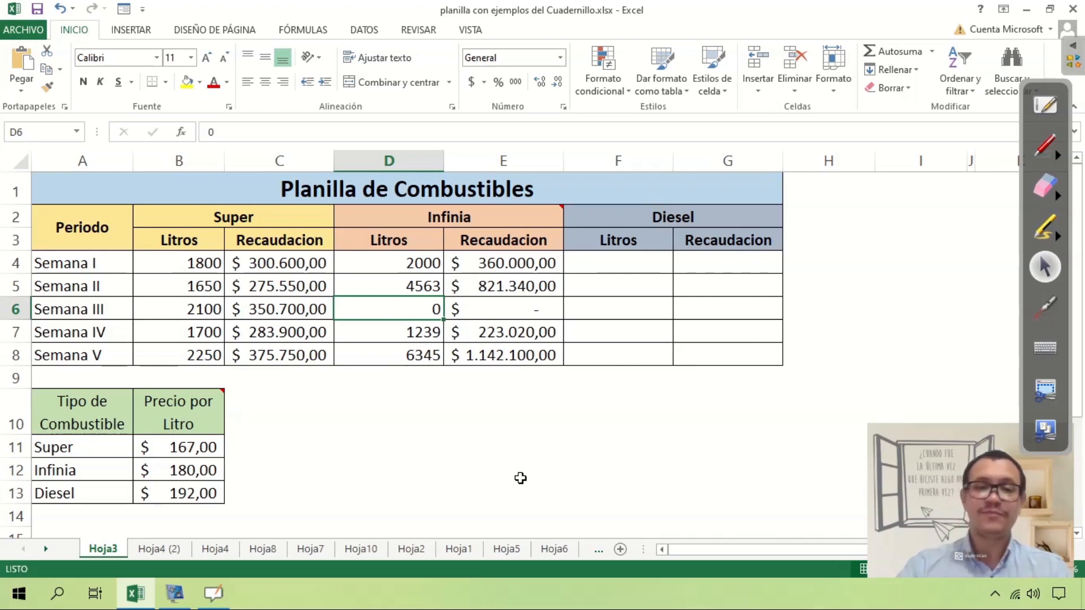
click(523, 417)
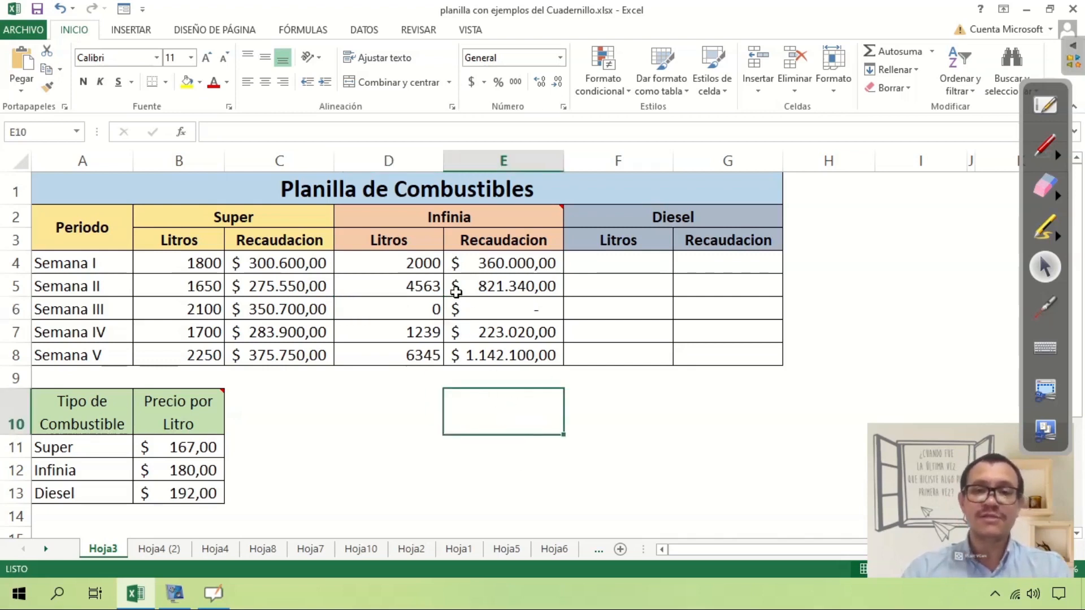
Step: Select the Infinia litres D4:D8 and circle DATOS, the Herramientas de datos group and Validación de datos in green ink
drag(396, 263, 394, 353)
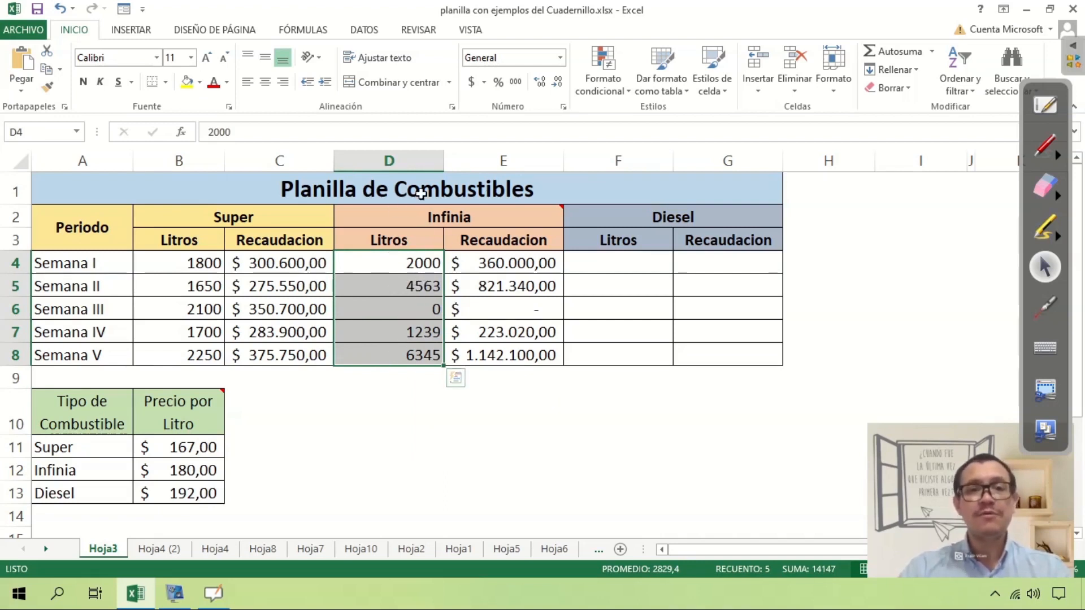
click(364, 29)
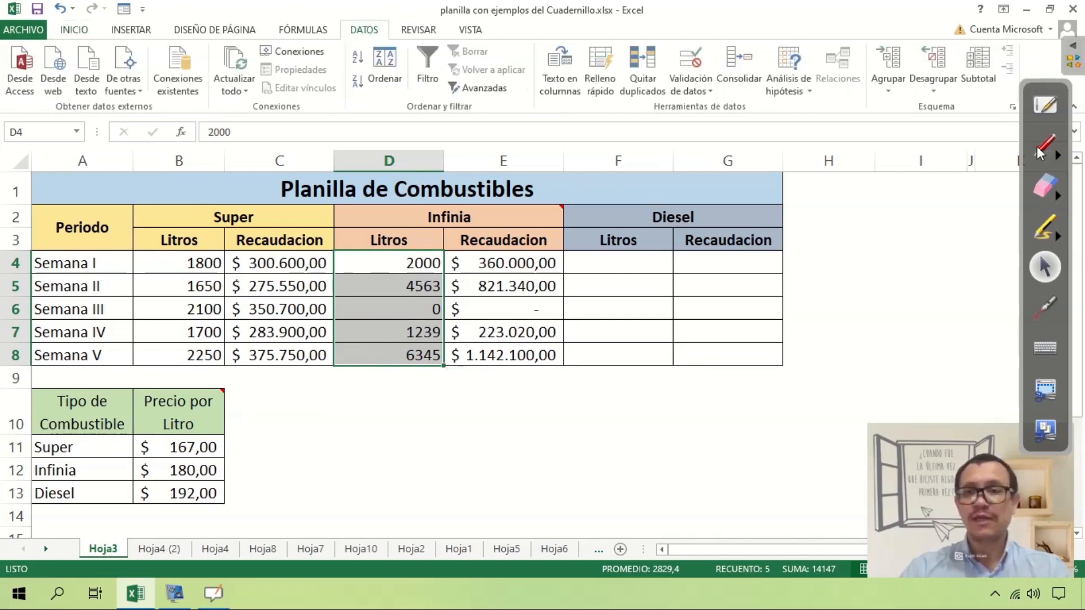
click(1046, 154)
mouse_move(387, 10)
mouse_down()
mouse_move(337, 23)
mouse_move(386, 39)
mouse_move(363, 13)
mouse_up()
mouse_move(533, 112)
mouse_down()
mouse_move(797, 131)
mouse_move(849, 32)
mouse_move(610, 22)
mouse_move(521, 97)
mouse_move(534, 119)
mouse_up()
mouse_move(658, 103)
mouse_down()
mouse_move(683, 108)
mouse_move(727, 59)
mouse_move(670, 31)
mouse_move(662, 105)
mouse_up()
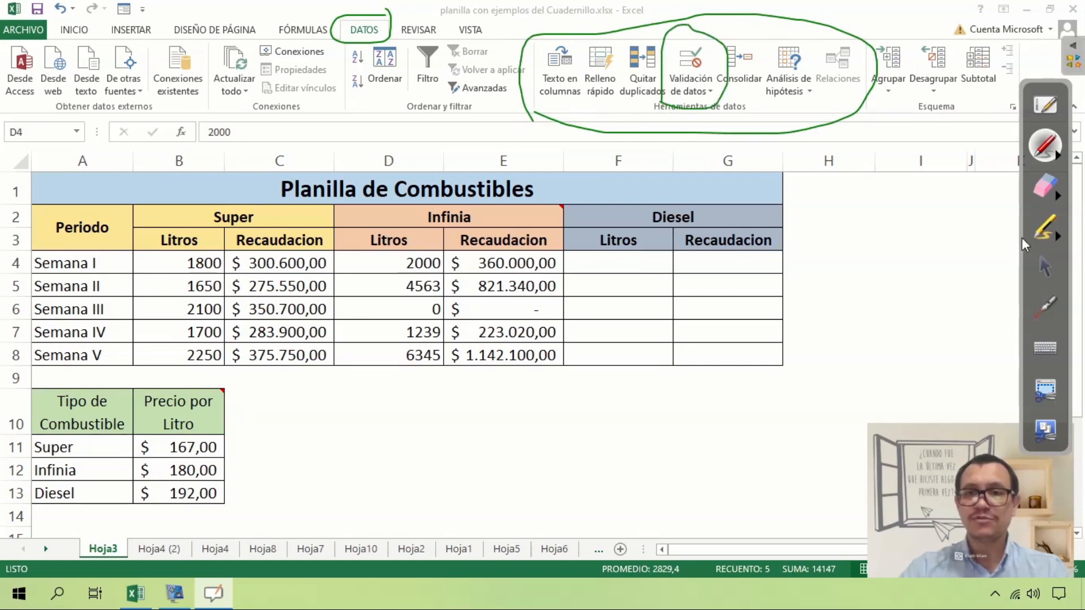
click(1046, 269)
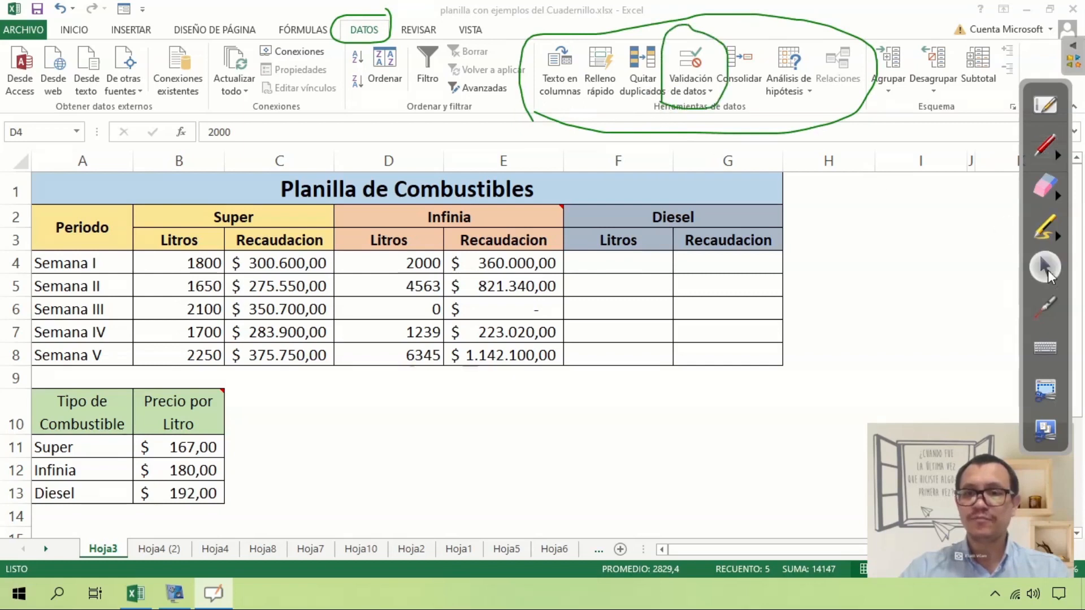
Step: Open the data validation settings for the selected Infinia litres cells and move the dialog clear of the selected range
click(708, 93)
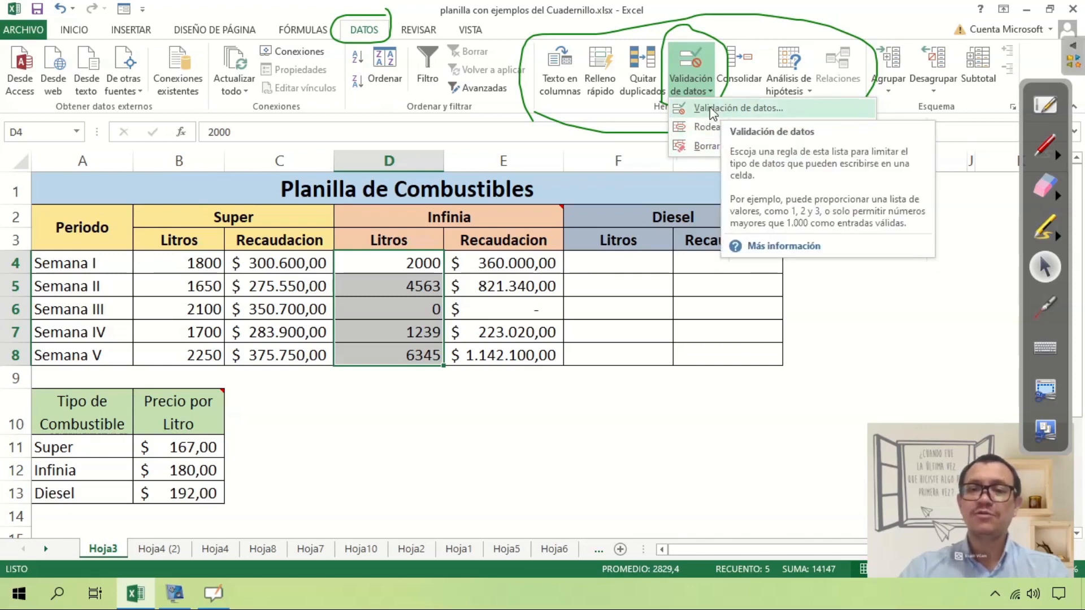
click(712, 109)
drag(540, 143, 595, 199)
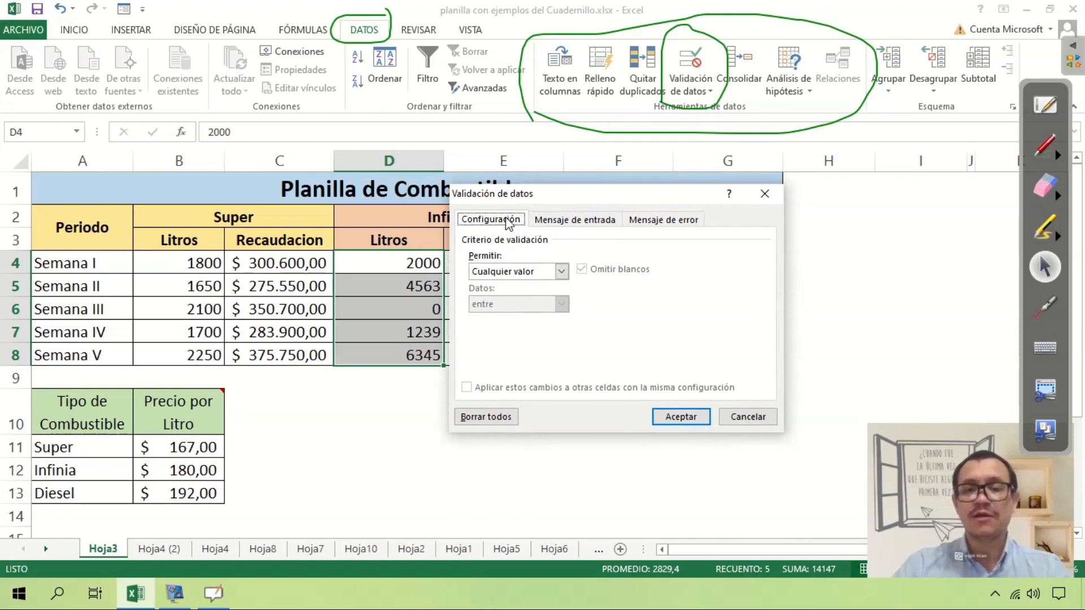
Step: Examine the input message and error message settings of the data validation, ending on its criteria settings
click(580, 225)
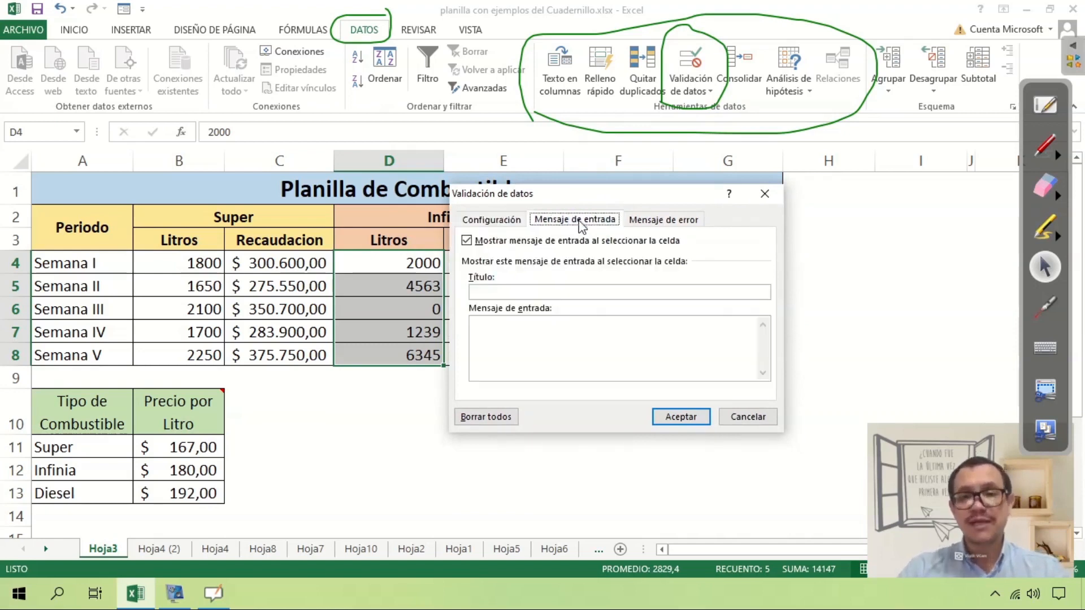
click(676, 225)
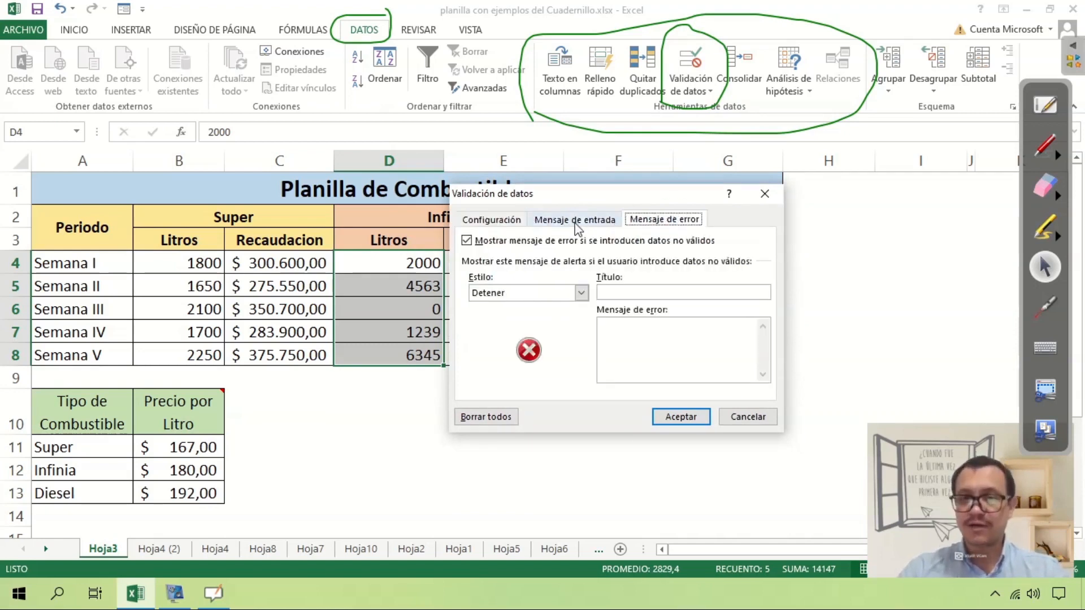
click(577, 226)
click(677, 224)
click(591, 223)
click(641, 223)
click(601, 224)
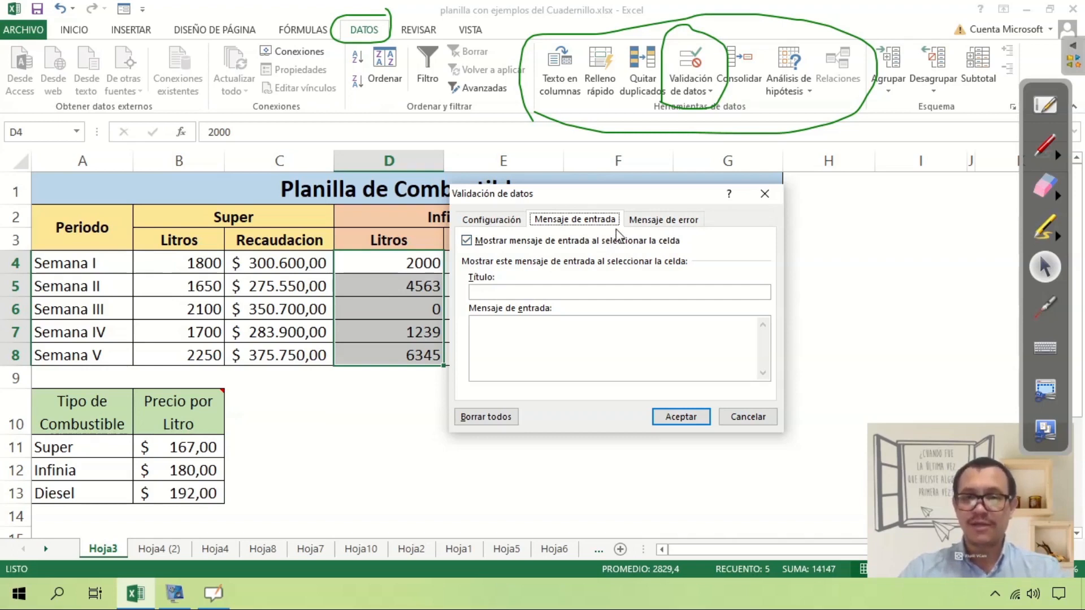
click(499, 219)
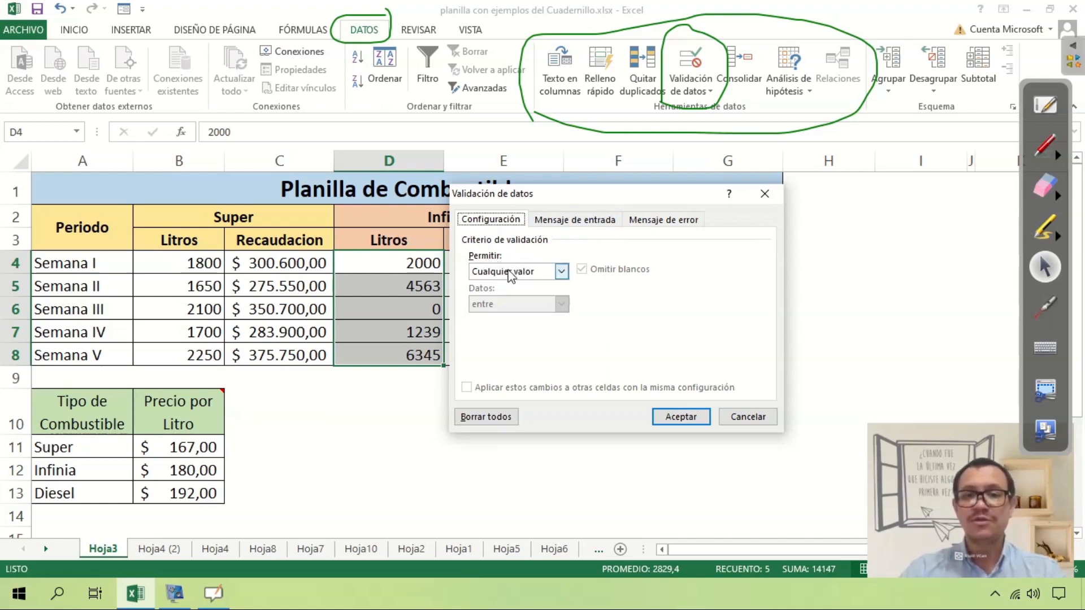
Step: Set the validation criterion to allow whole numbers (Número entero)
click(561, 272)
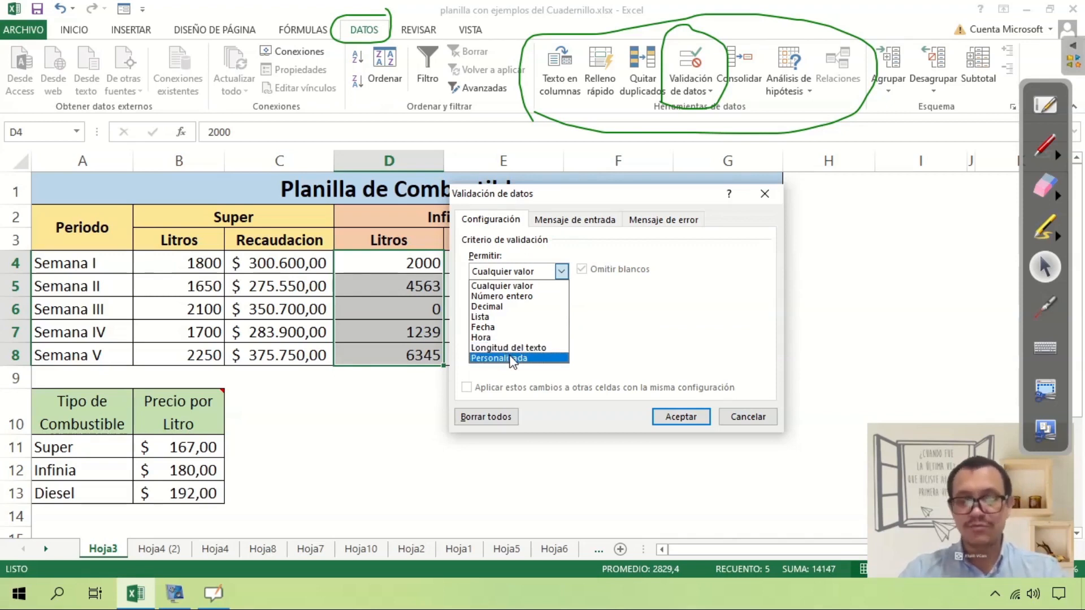
click(518, 301)
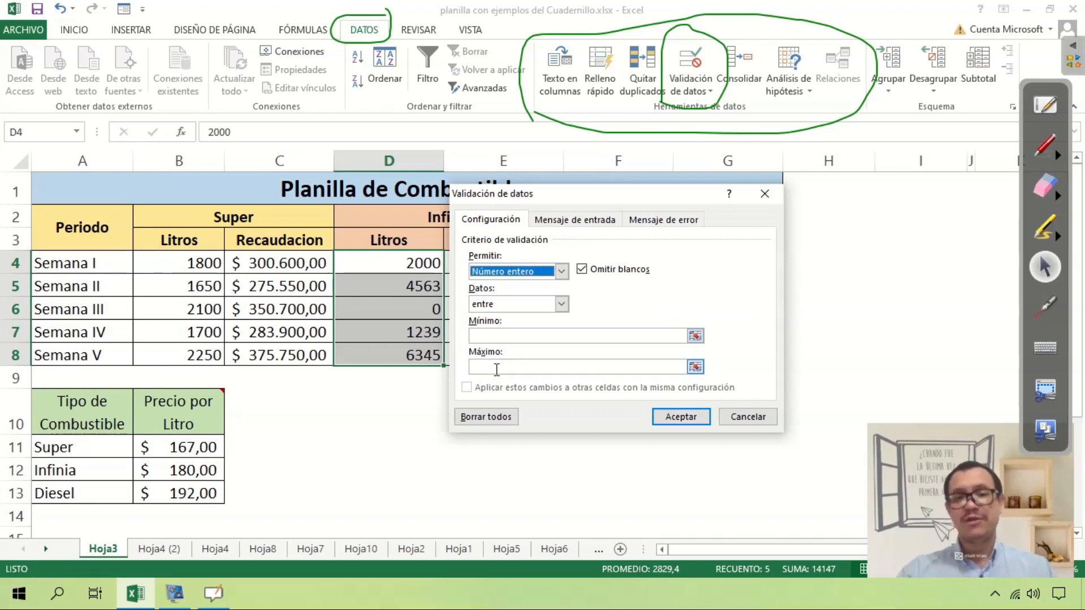
Step: Try an allowed range with minimum 10 and maximum 1000, and clear both limits
click(495, 336)
text(10)
click(486, 367)
text(1000)
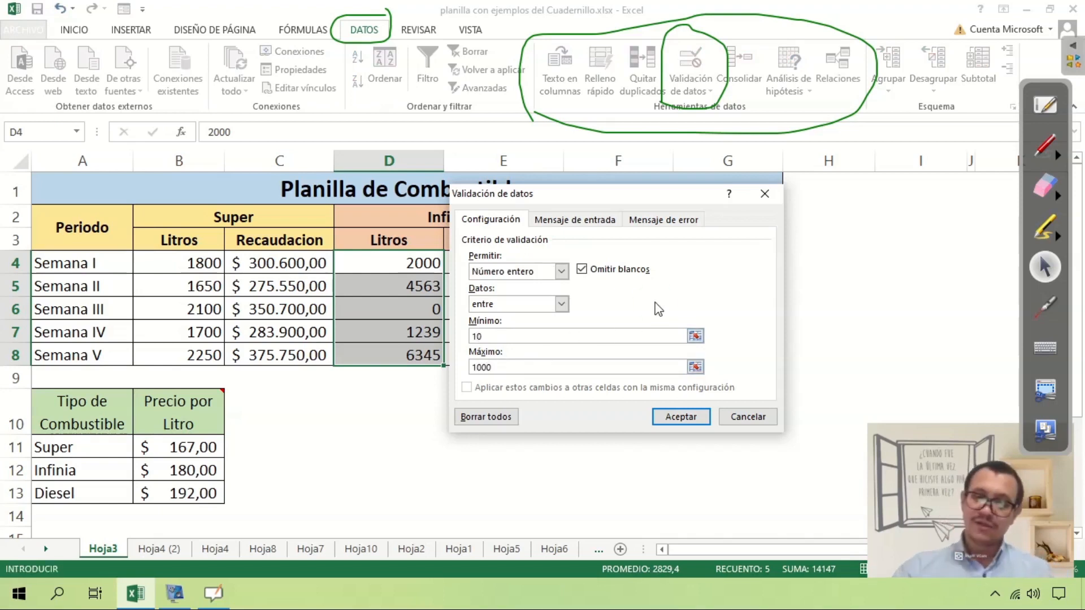
drag(494, 367, 466, 371)
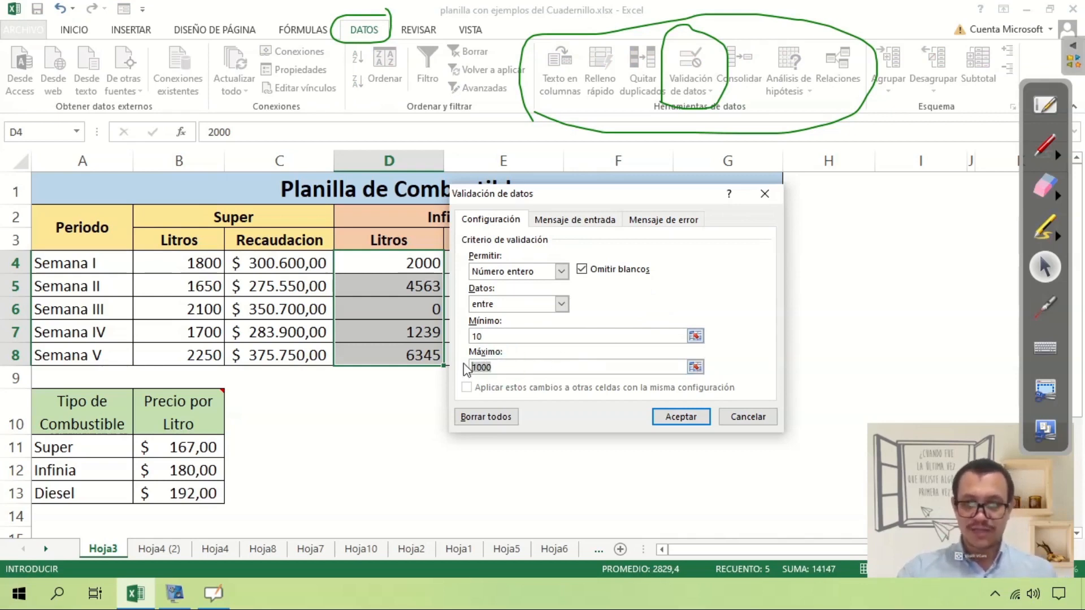
key(BackSpace)
drag(495, 336, 467, 337)
key(BackSpace)
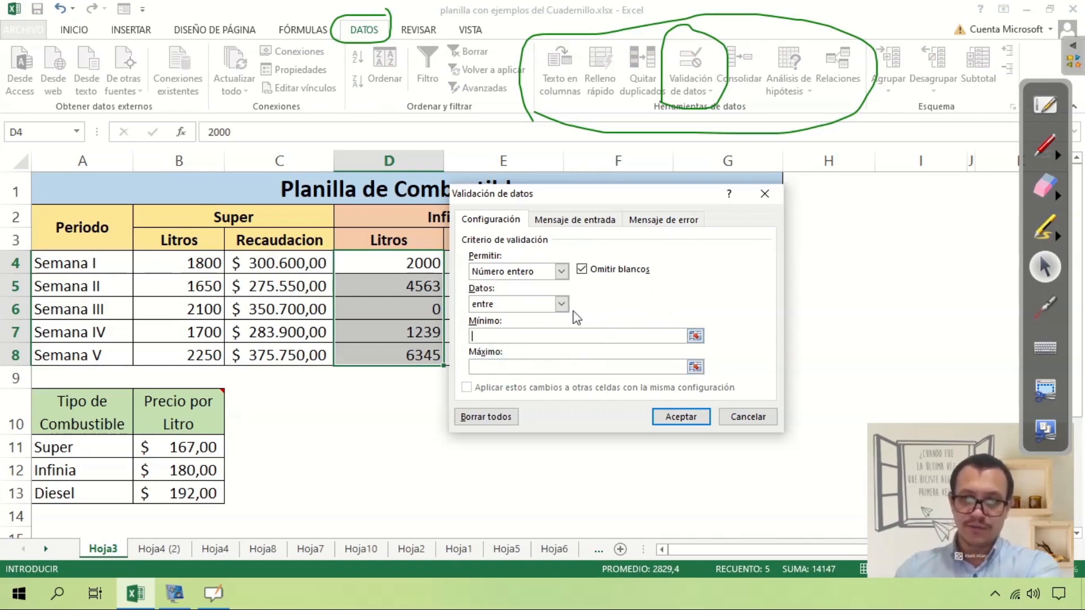
Step: Set the condition to "mayor o igual que" with a minimum of 0 and apply the validation to D4:D8
click(562, 304)
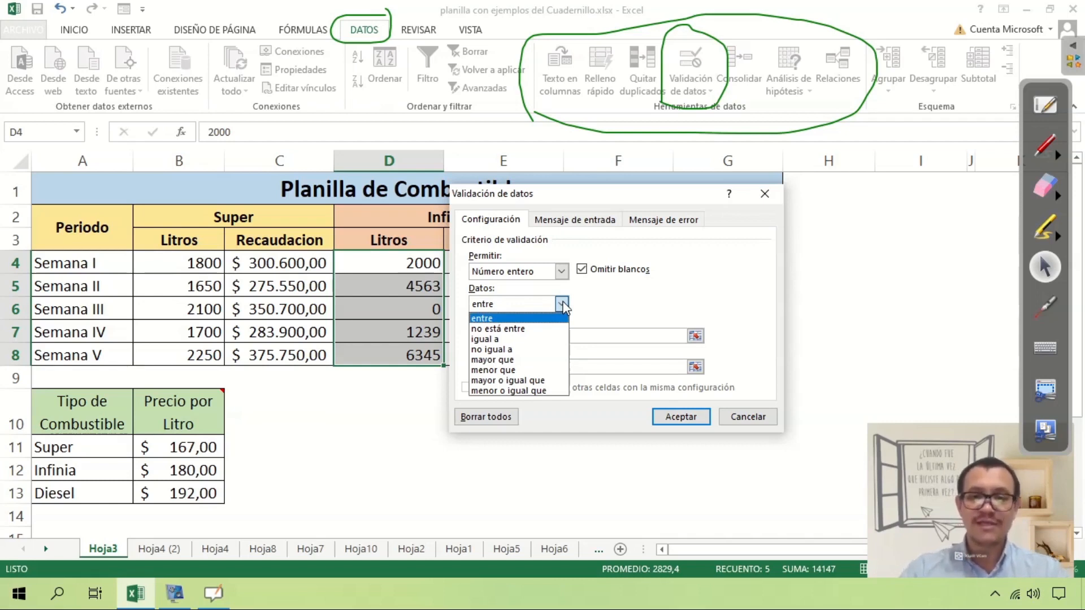
click(526, 381)
click(533, 336)
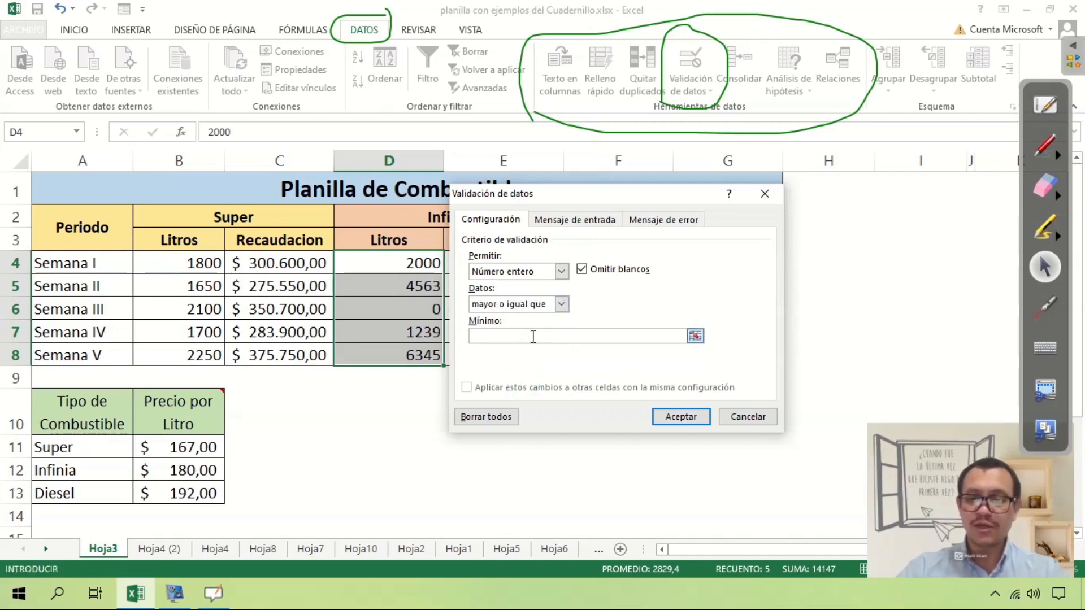
text(0)
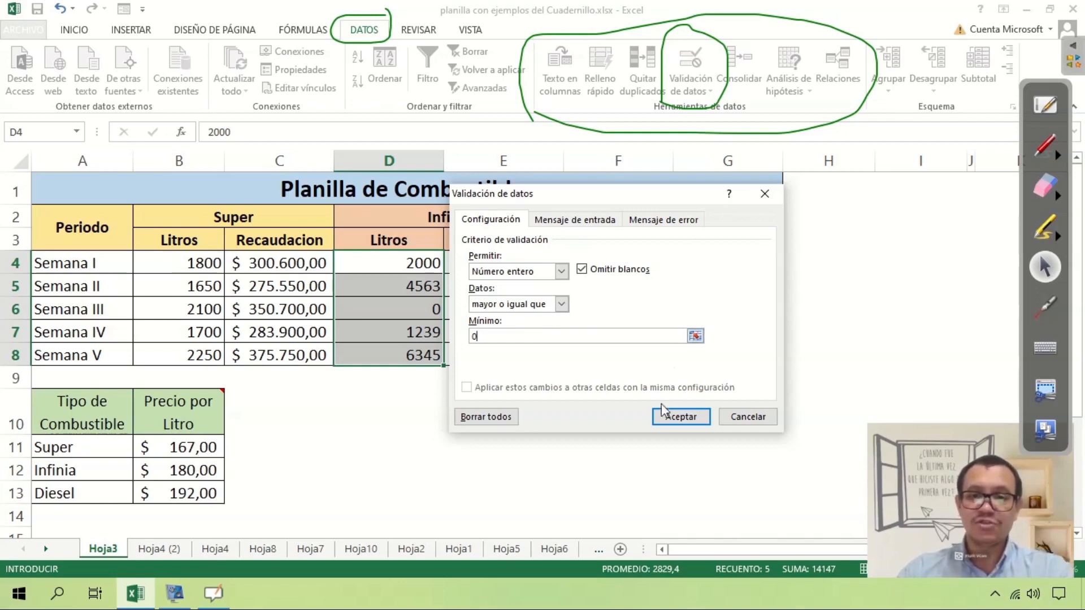
click(679, 417)
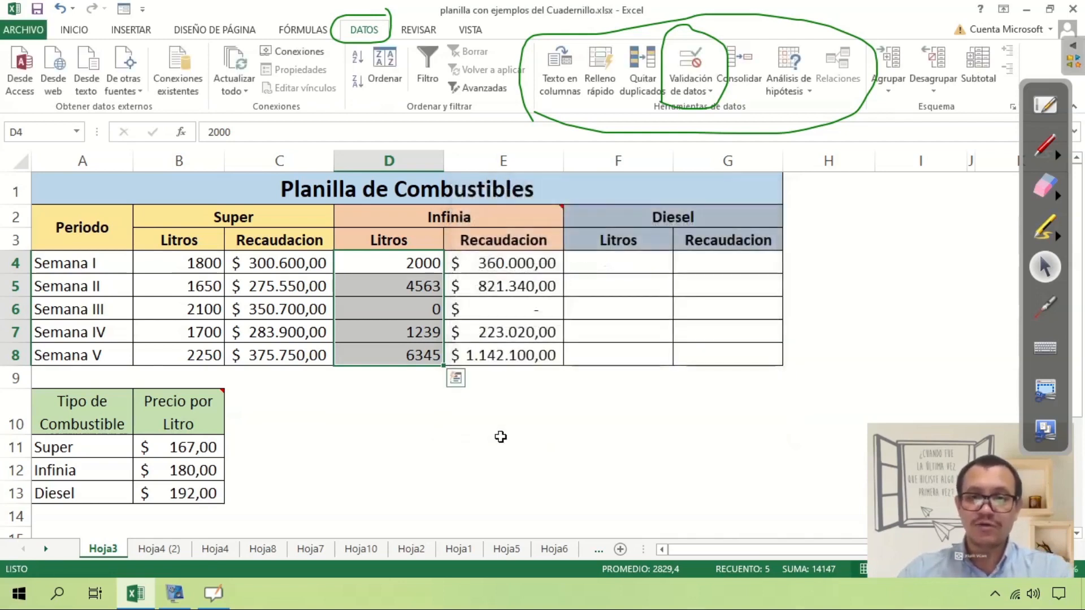
Step: Test the validation by trying to enter -3 as the Infinia litres for Semana III
click(404, 309)
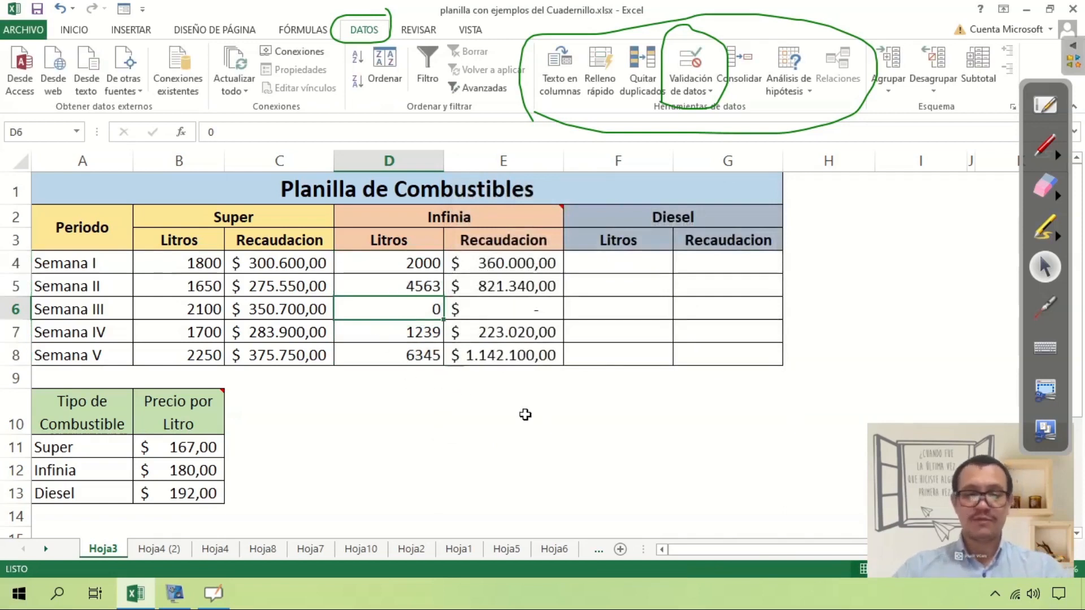
text(-3)
key(Return)
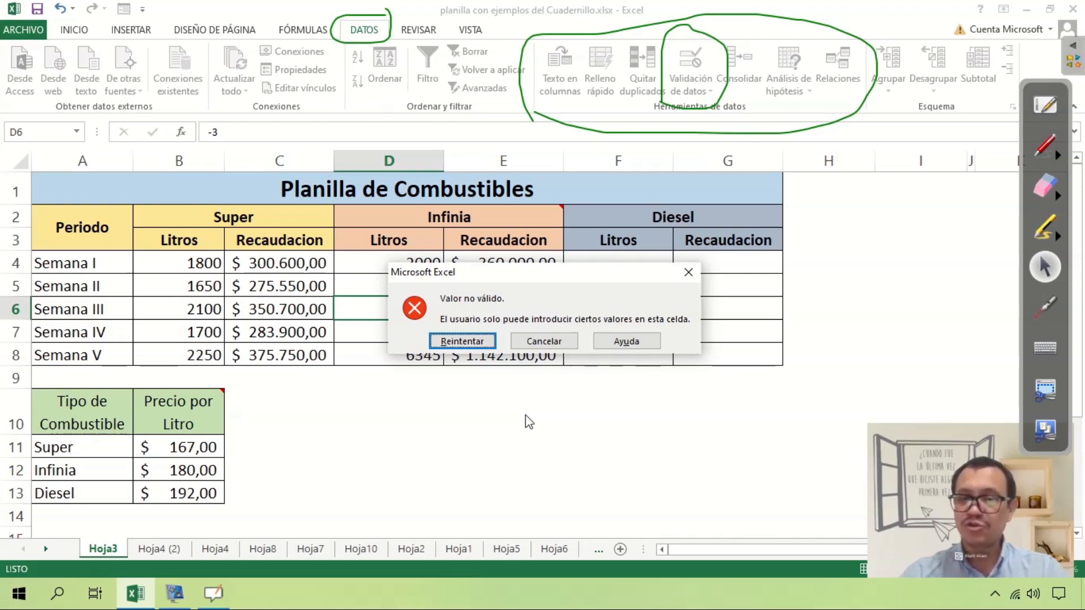
Step: Dismiss the alert for the rejected -3 entry and check the litres cells in the Infinia column
click(690, 270)
click(404, 287)
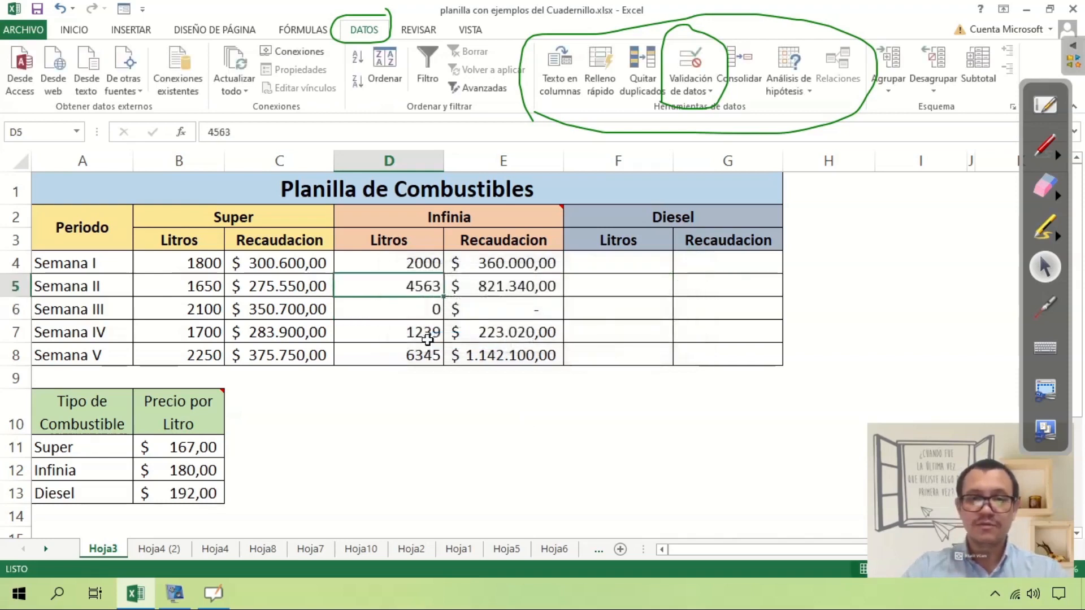
click(381, 334)
click(380, 356)
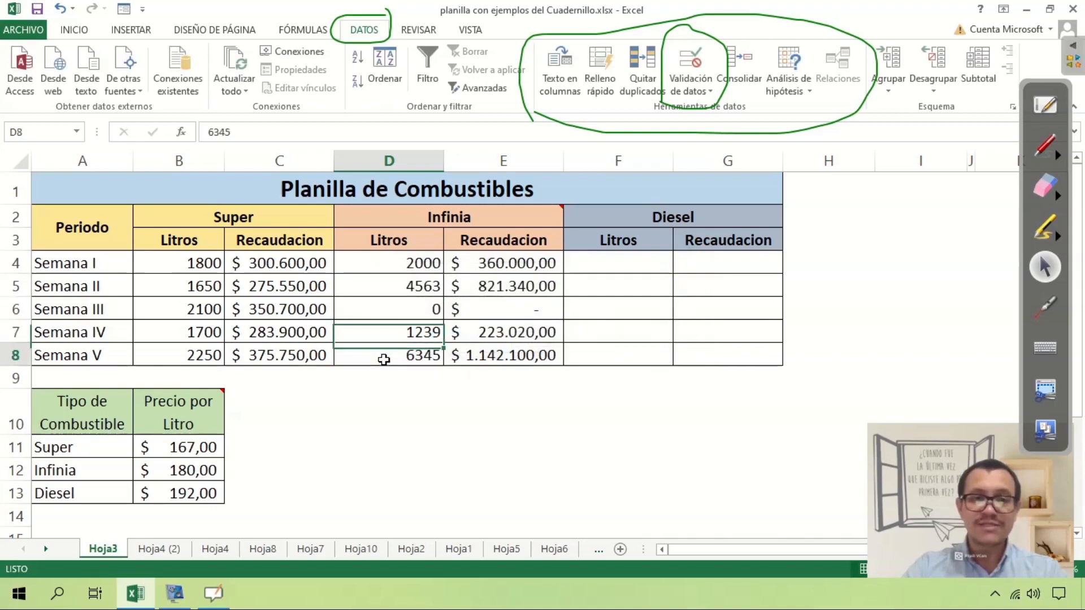
click(385, 265)
click(386, 292)
click(385, 339)
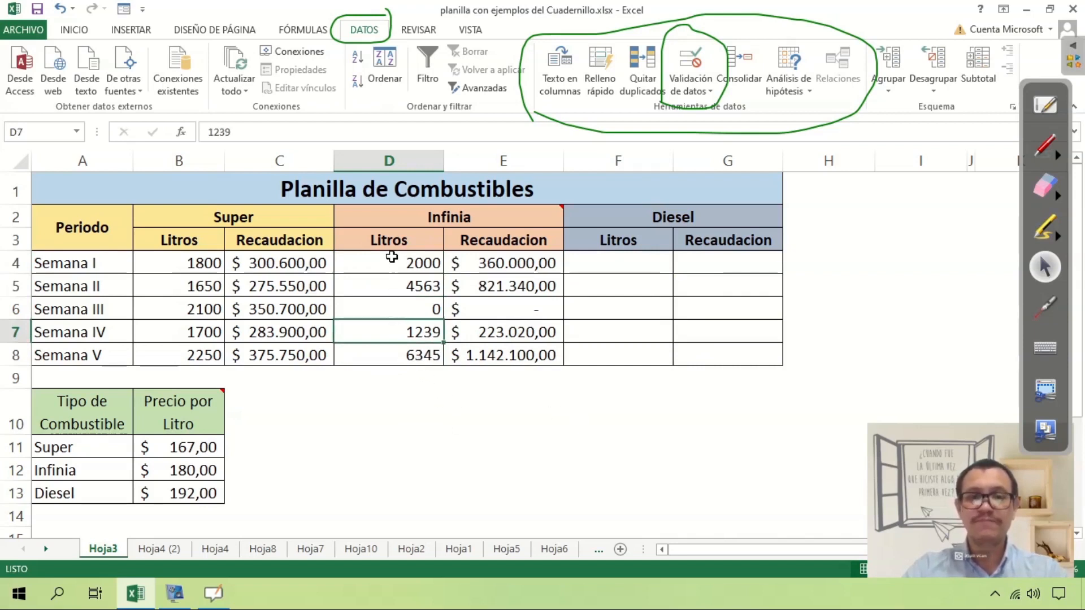
Step: Edit the data validation of D4:D8 to give its input message the title "Valores positivos"
drag(391, 263, 390, 355)
click(712, 93)
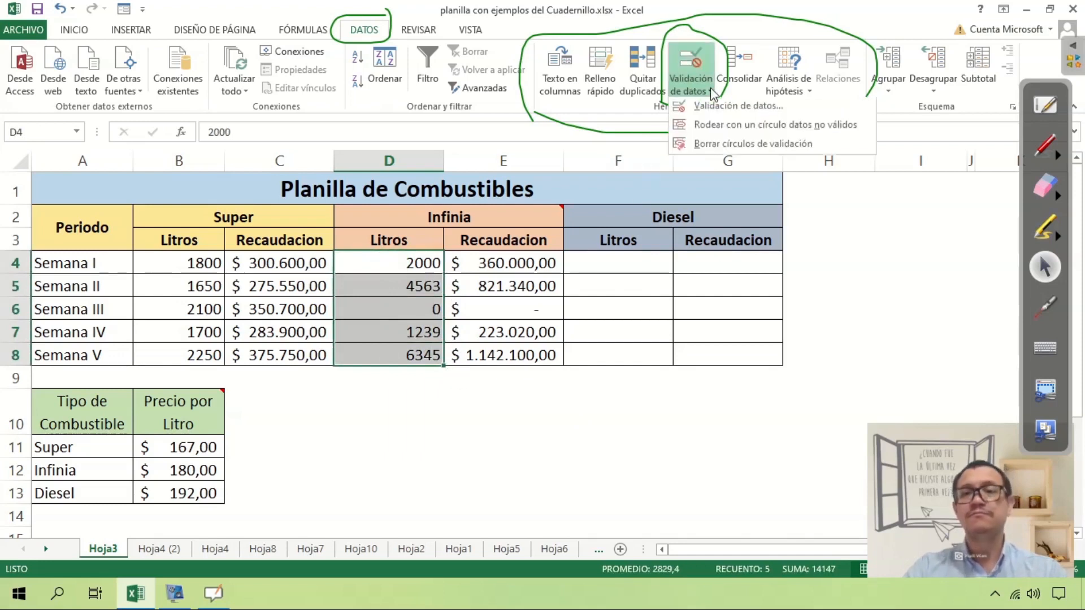
click(706, 107)
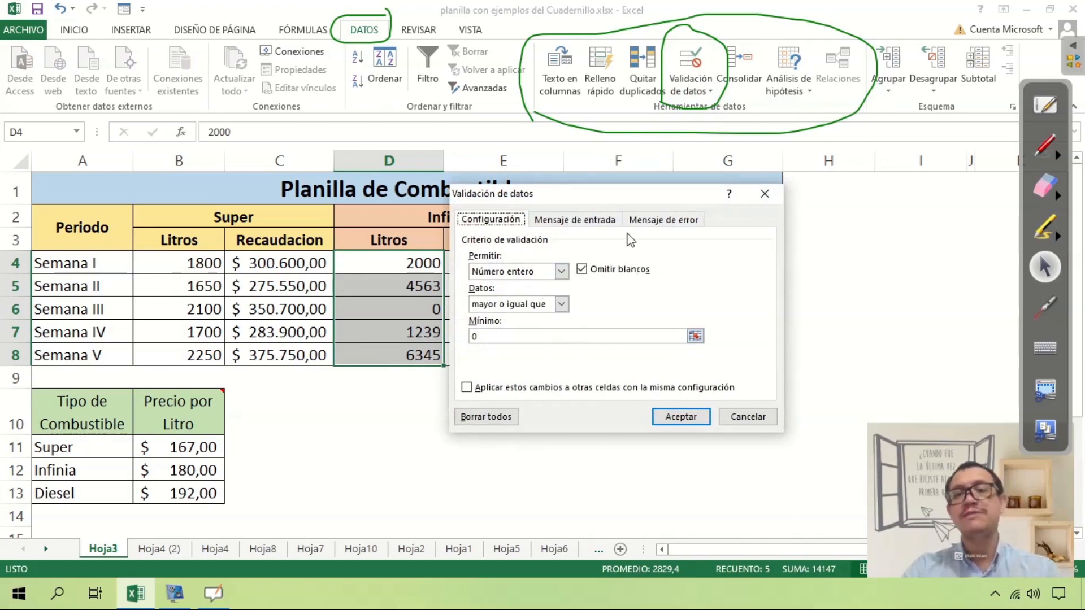
click(574, 220)
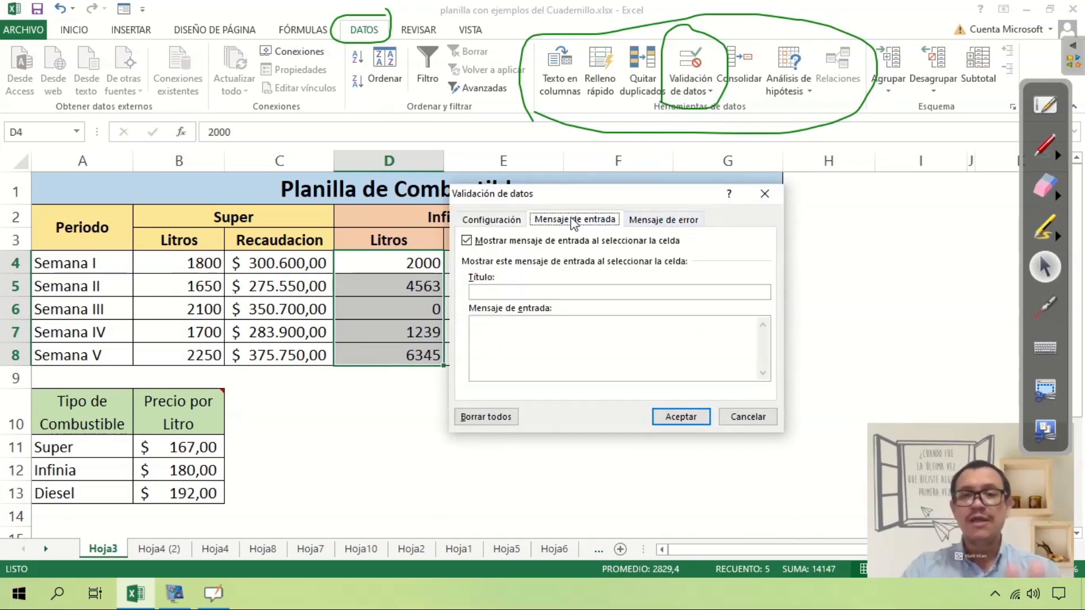
click(505, 293)
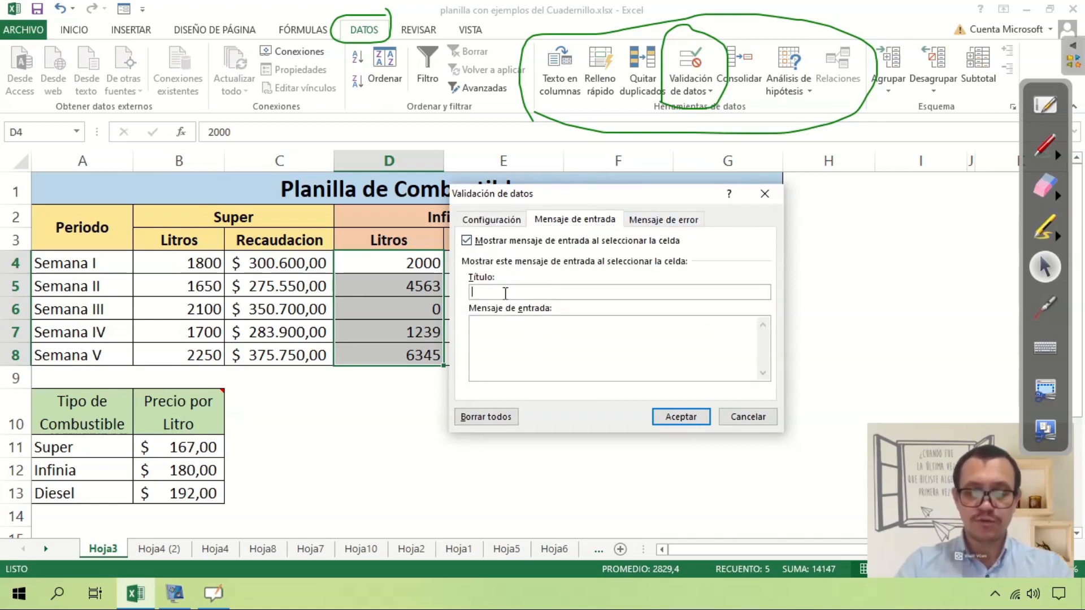
text(Vlaores)
key(BackSpace)
key(BackSpace)
key(BackSpace)
key(BackSpace)
key(BackSpace)
key(BackSpace)
text(alores)
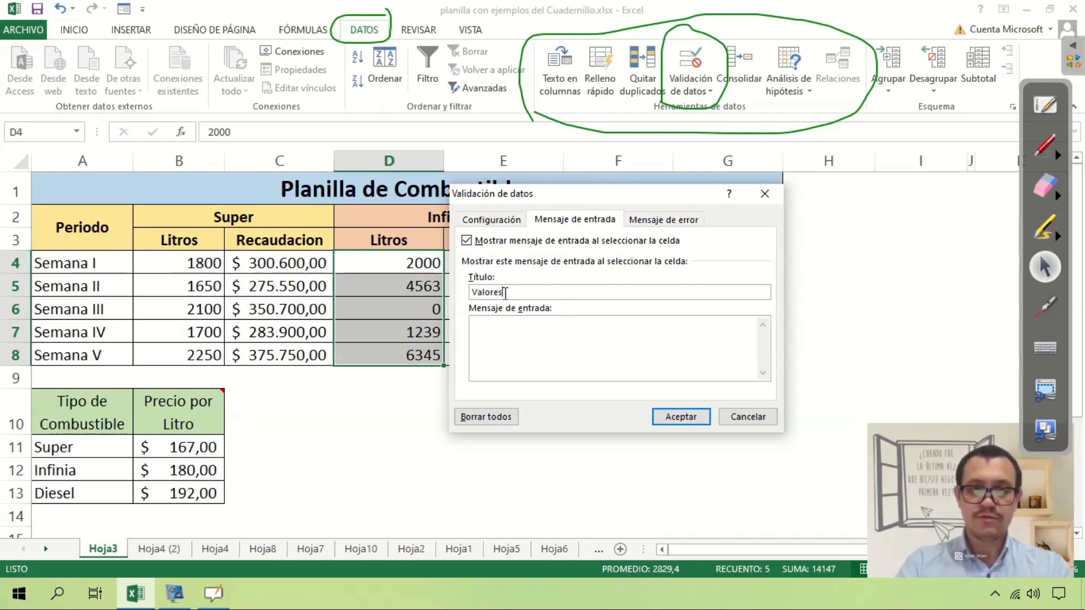
text( Sositivos)
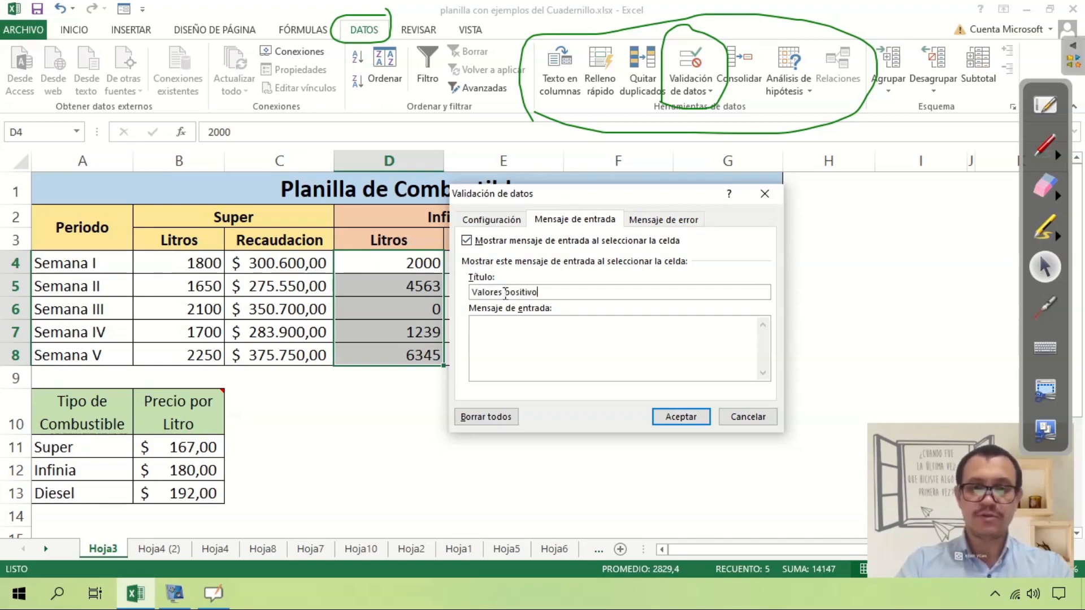
Step: Write the input message text "Ingresa un valor Mayor o igual a cero (0)"
click(527, 338)
text(Ingresa un valor Mayora)
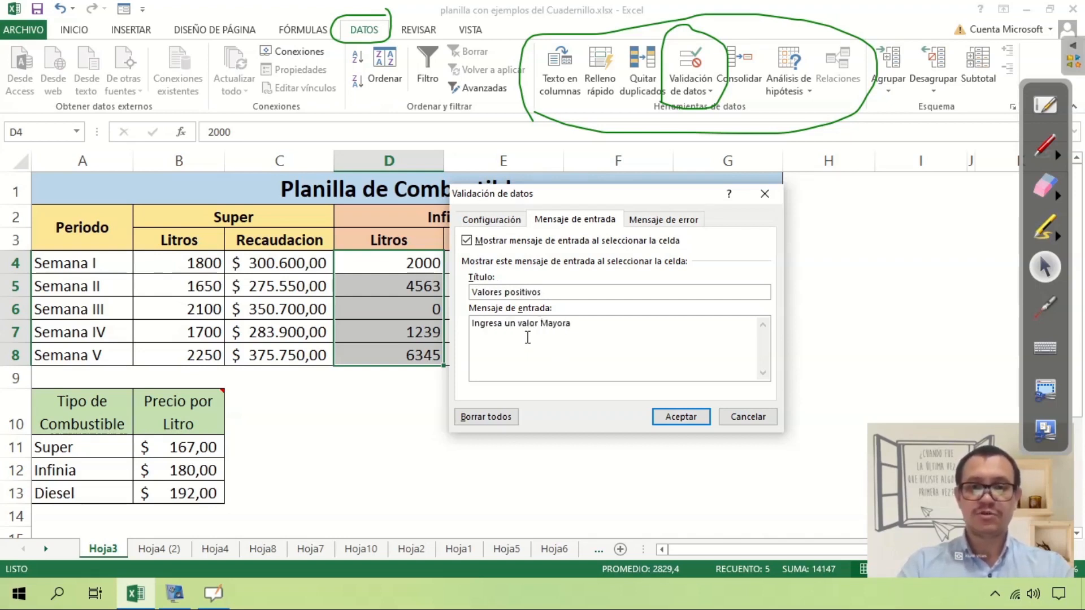
key(BackSpace)
text(o igual a cero (o))
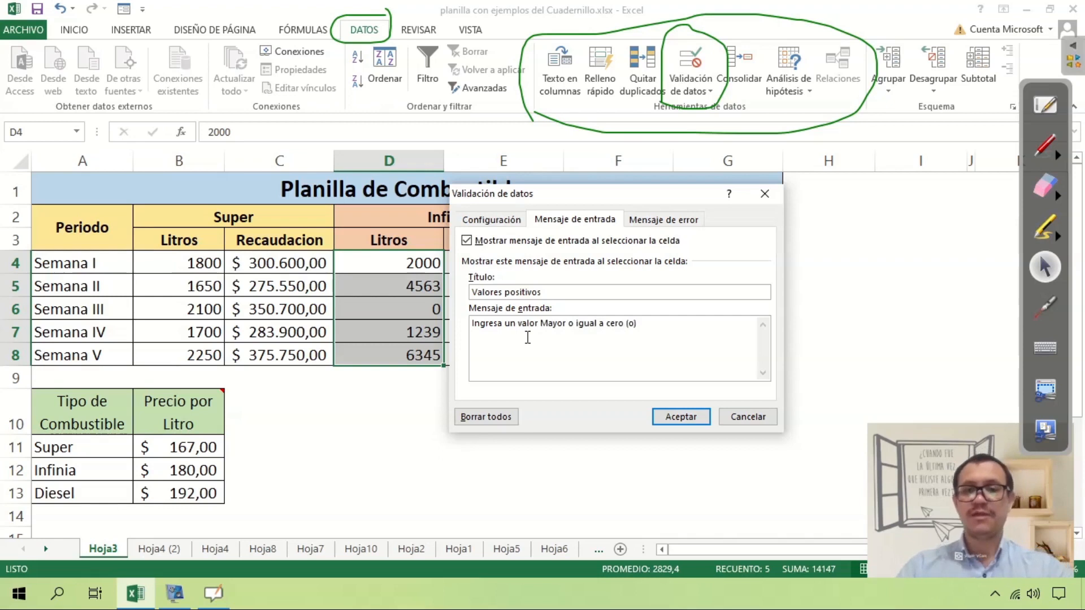
key(BackSpace)
key(BackSpace)
text(0)
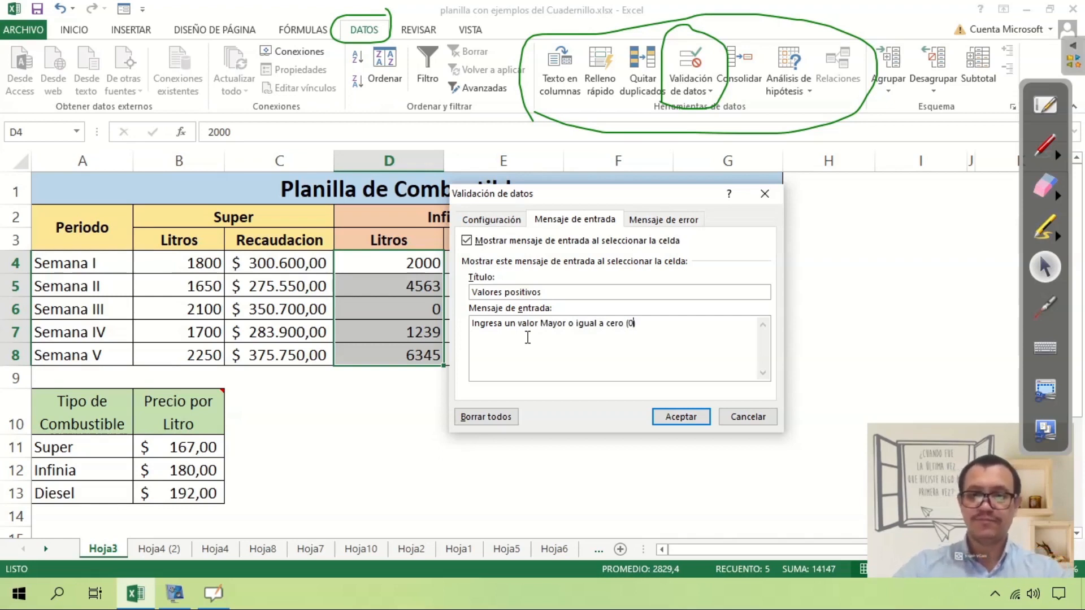
click(660, 324)
text())
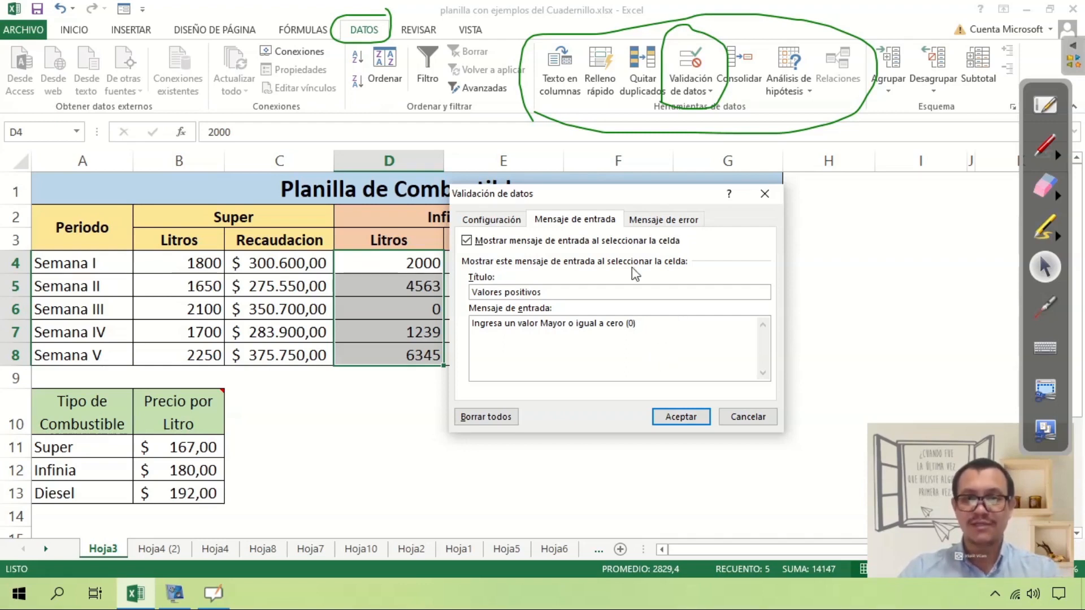
Step: Try the Advertencia and Información styles for the error alert, and return the style to Detener
click(656, 224)
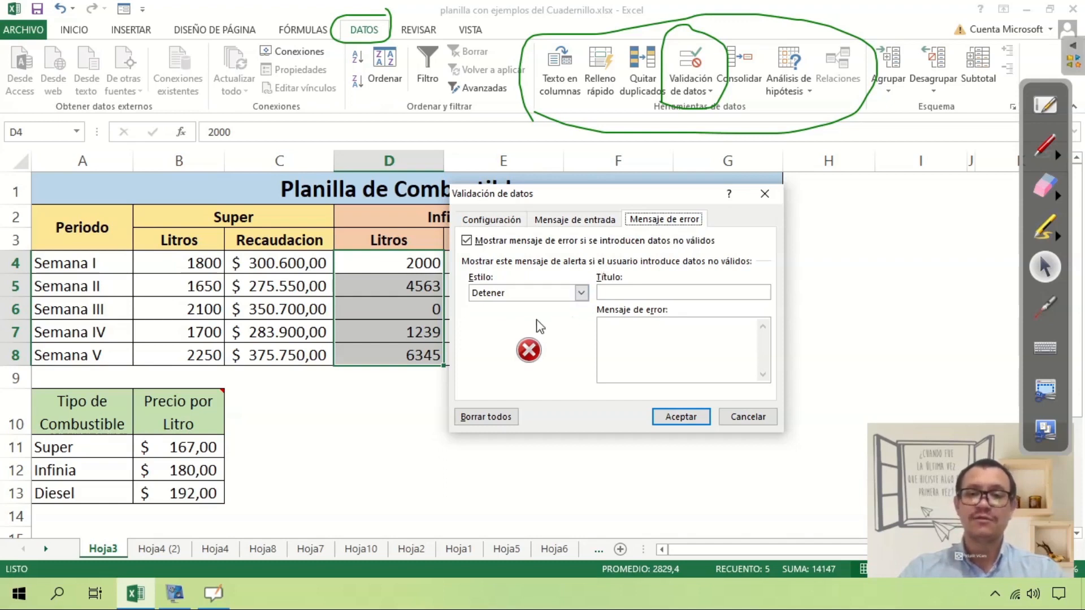
click(582, 292)
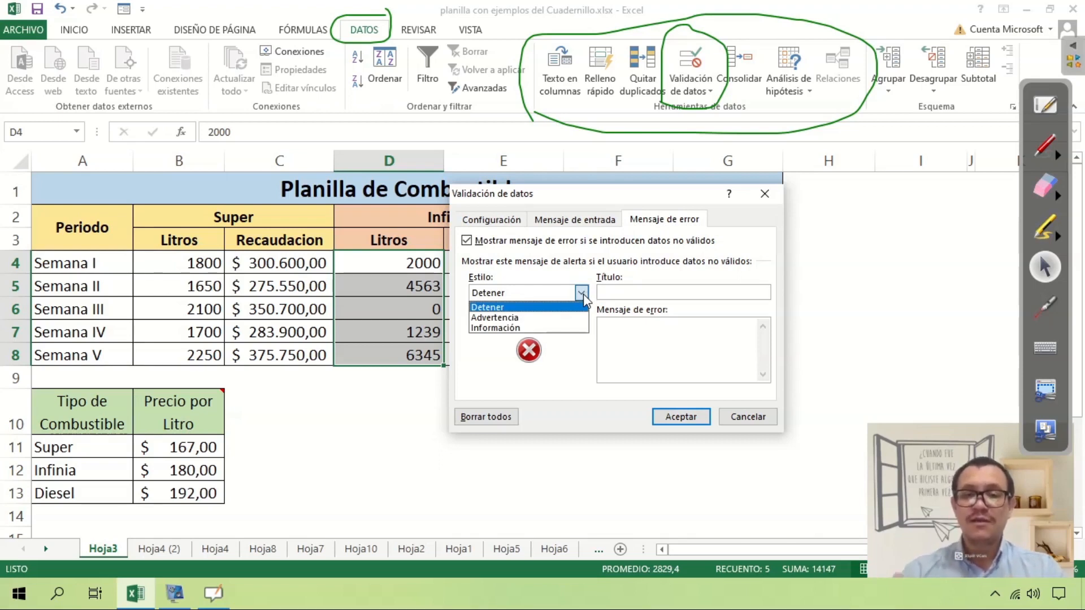
click(525, 318)
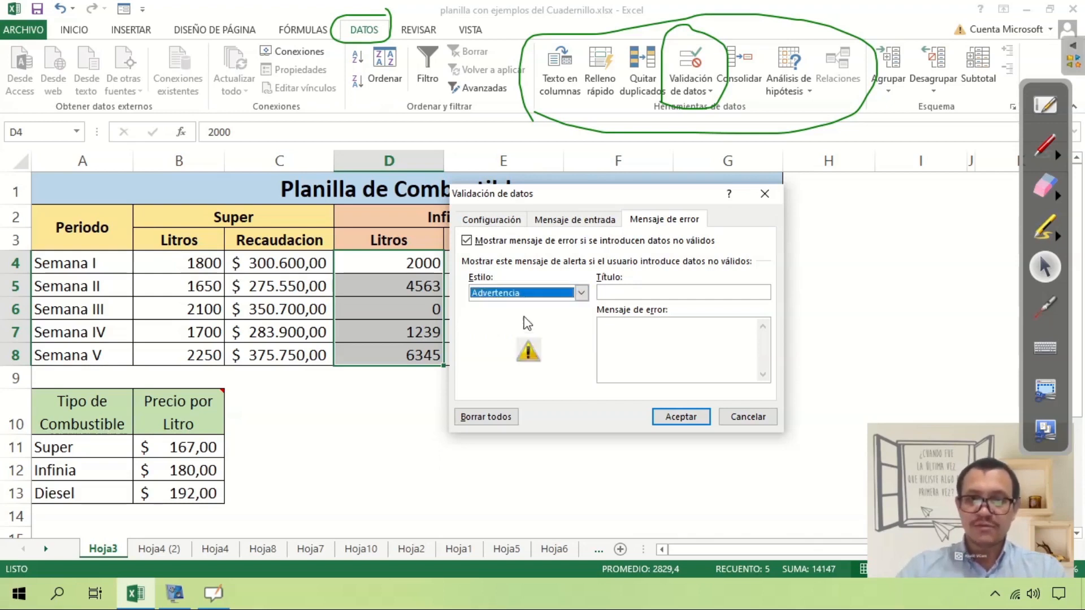
click(582, 292)
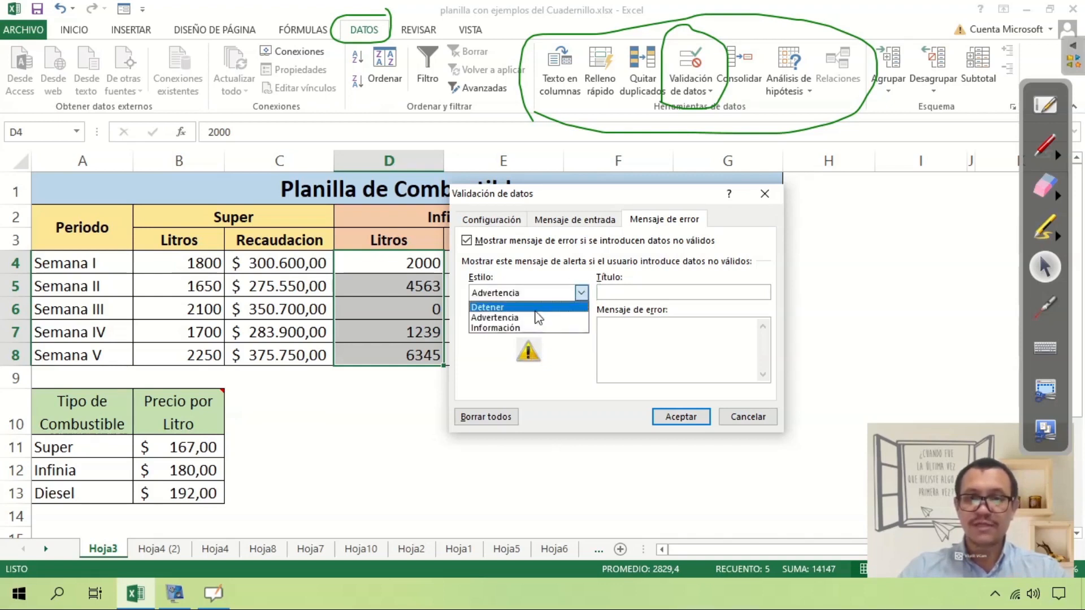
click(537, 305)
click(582, 293)
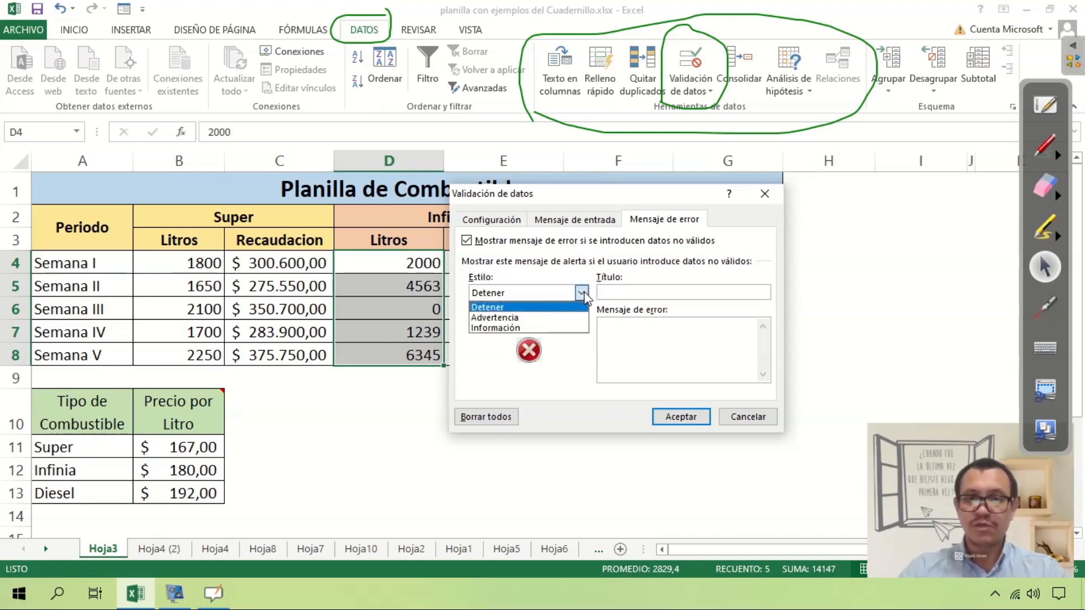
click(539, 328)
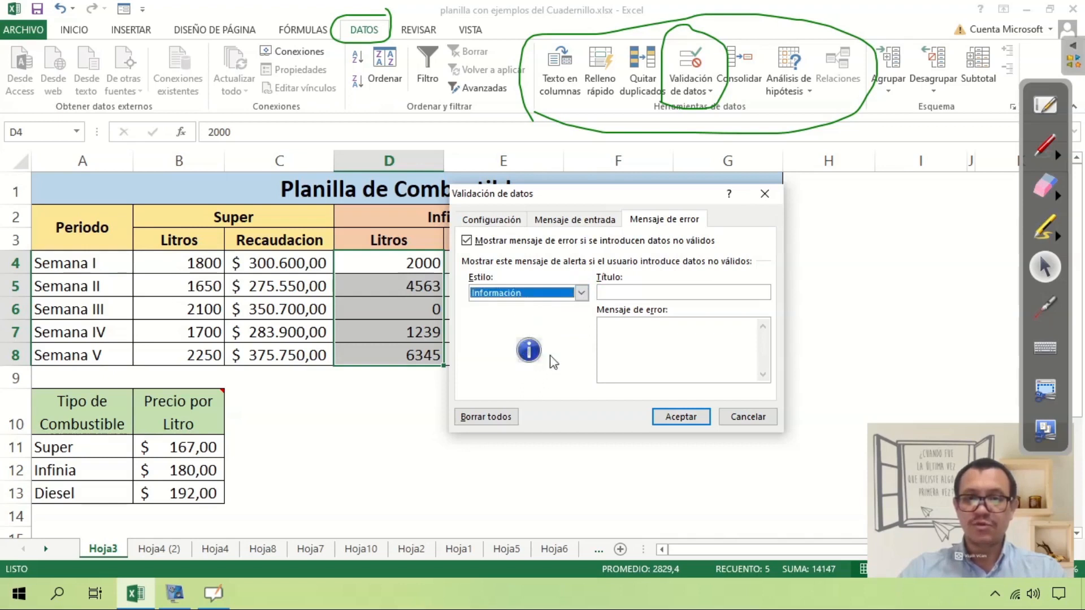
click(581, 292)
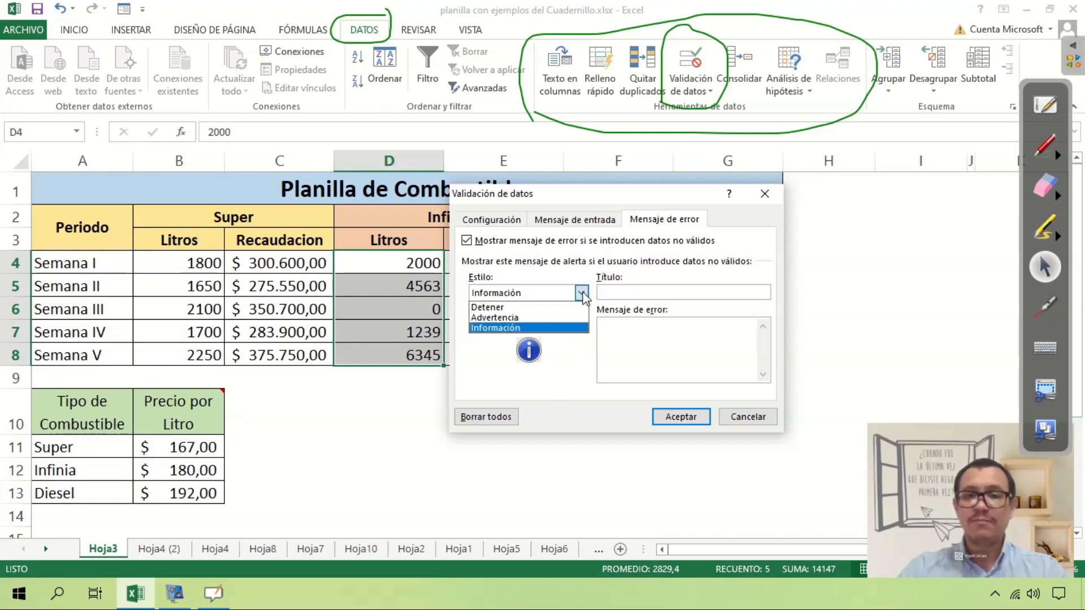
click(490, 309)
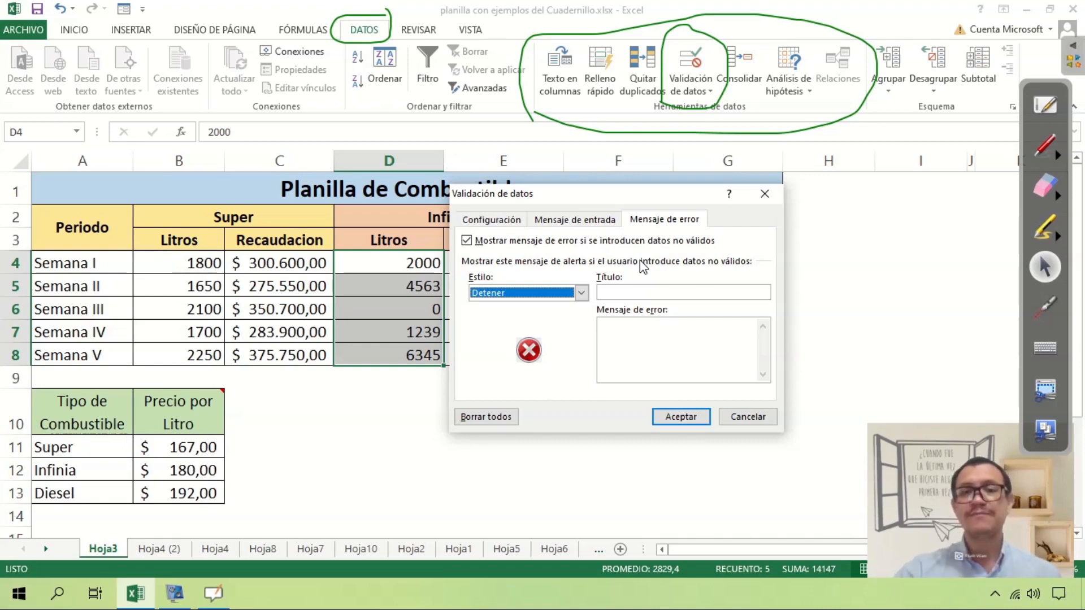
Step: Title the error alert "Valor Incorrecto"
click(637, 290)
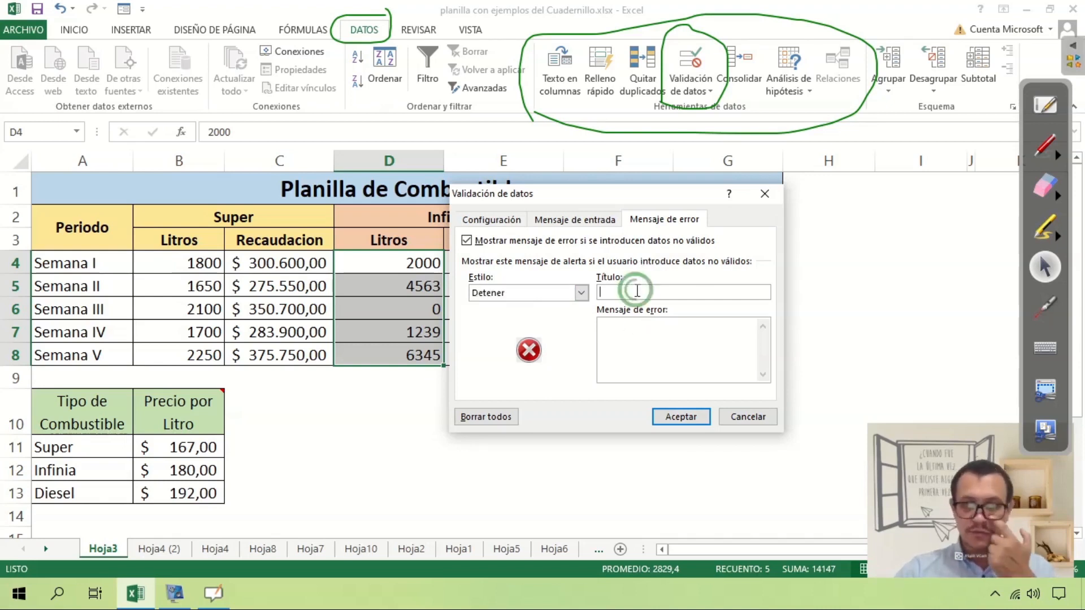
text(Valor i)
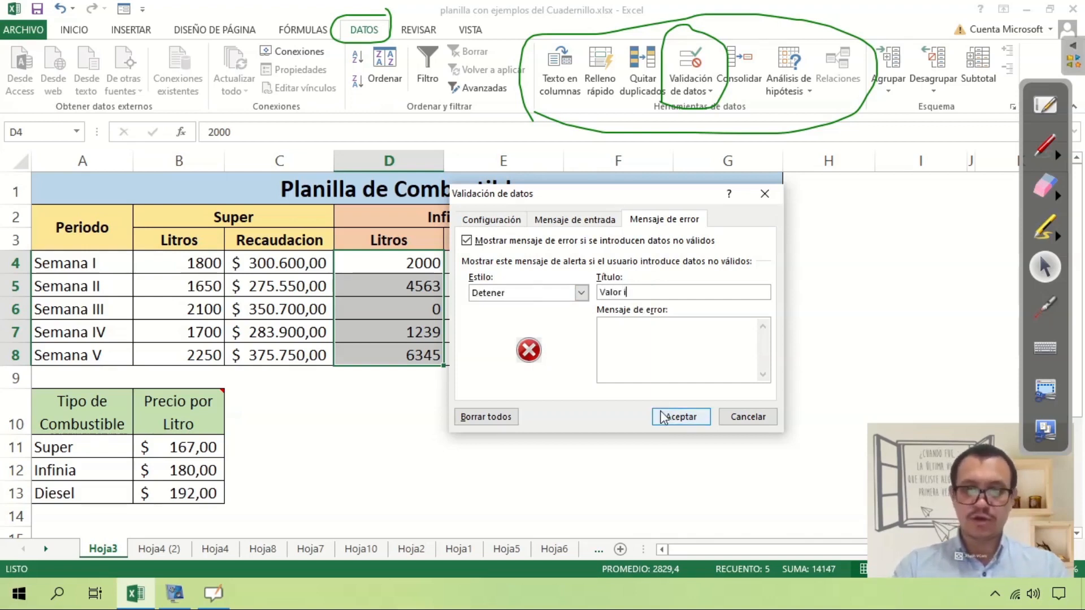
key(BackSpace)
key(BackSpace)
text(correcto)
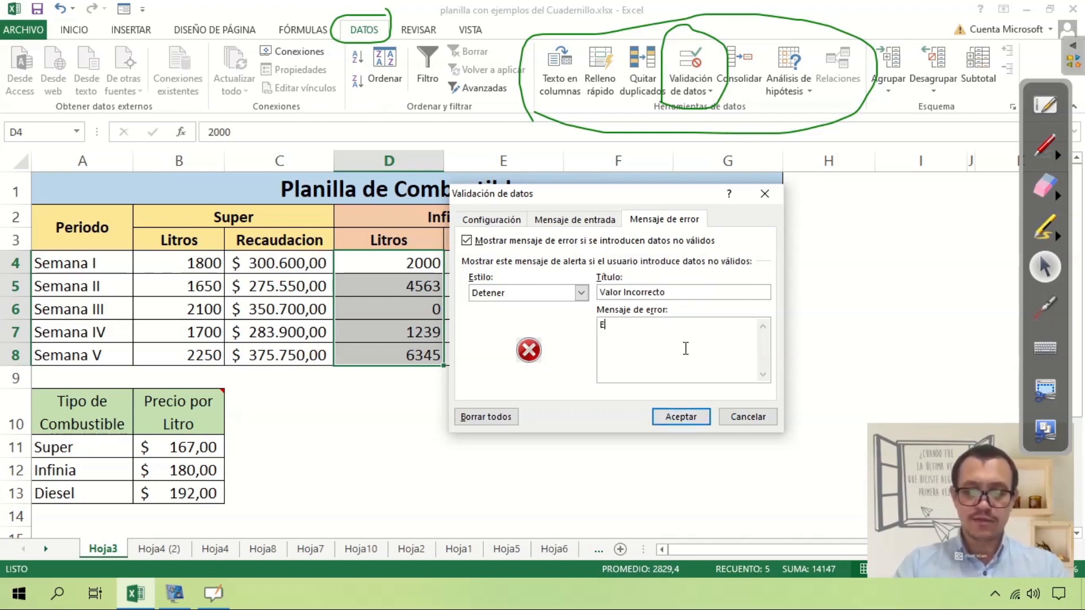
Step: Write the error message "El valor es menor a cero (0)", review the input message, and apply the validation settings
text(mor )
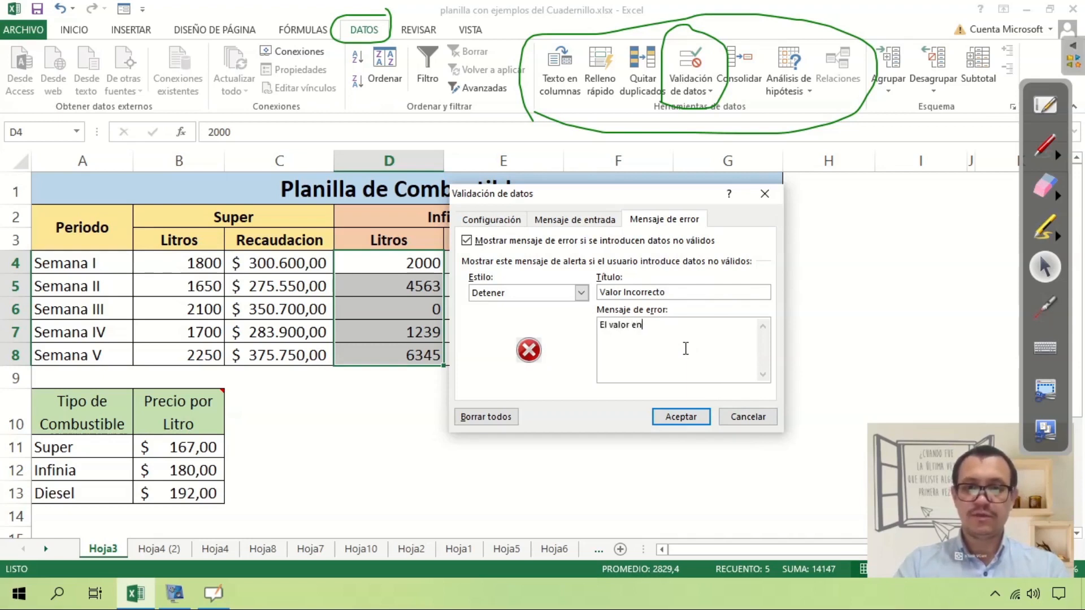
text(es menor a cero (0)
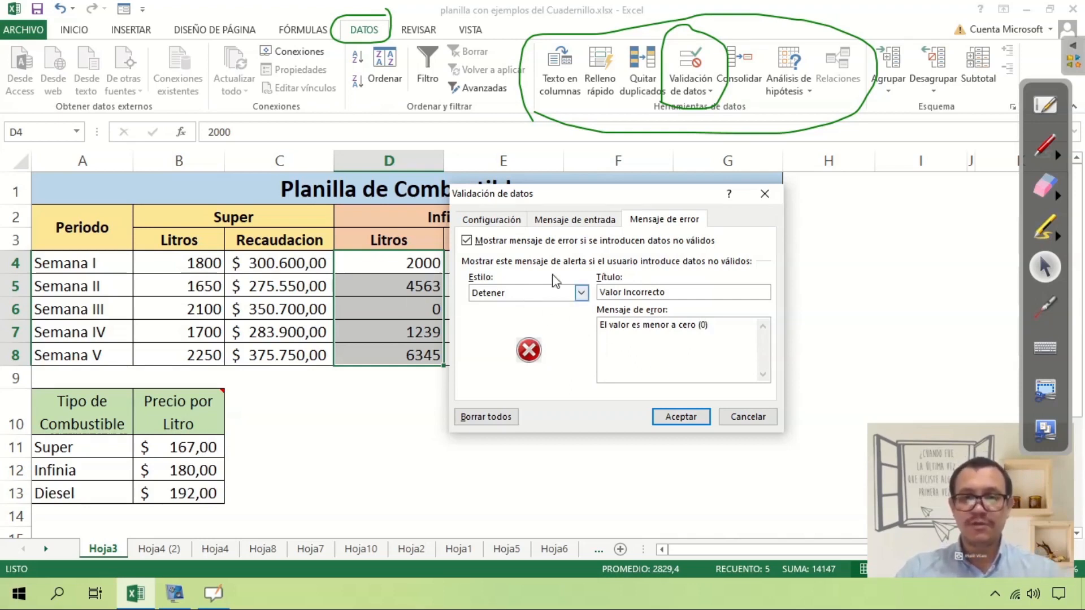
click(580, 221)
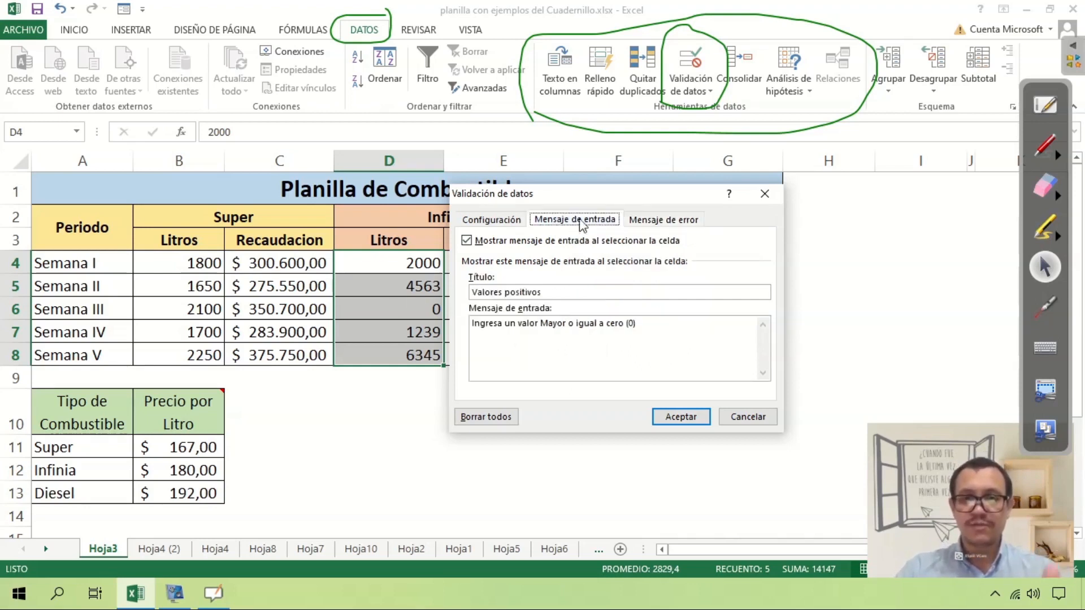
click(697, 220)
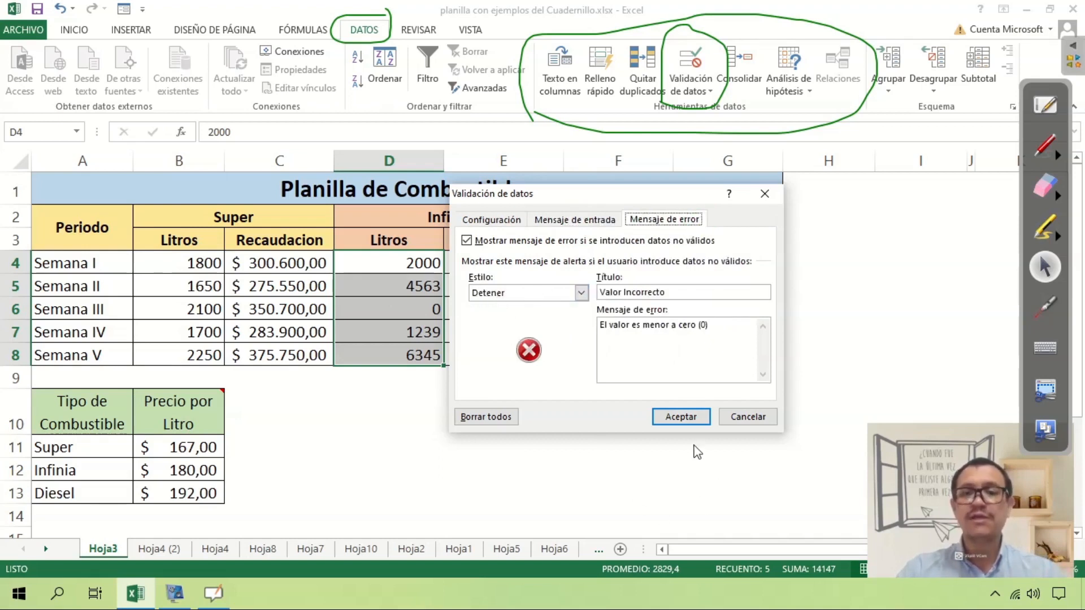
click(687, 418)
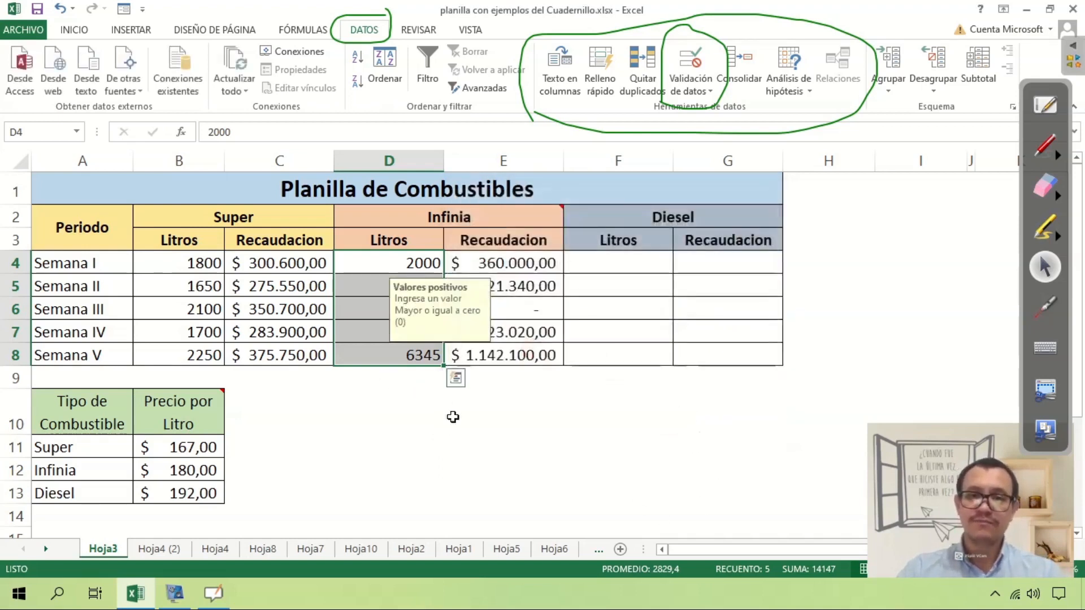
Step: Check the input message on the Infinia litres cells from Semana I to Semana V
click(644, 461)
click(378, 307)
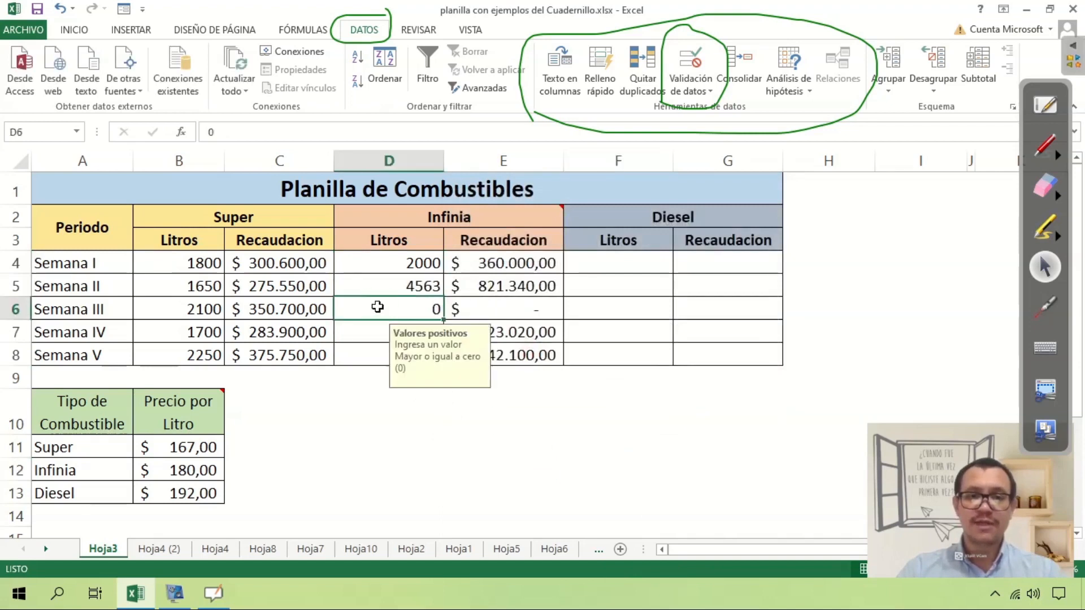
click(374, 282)
click(371, 261)
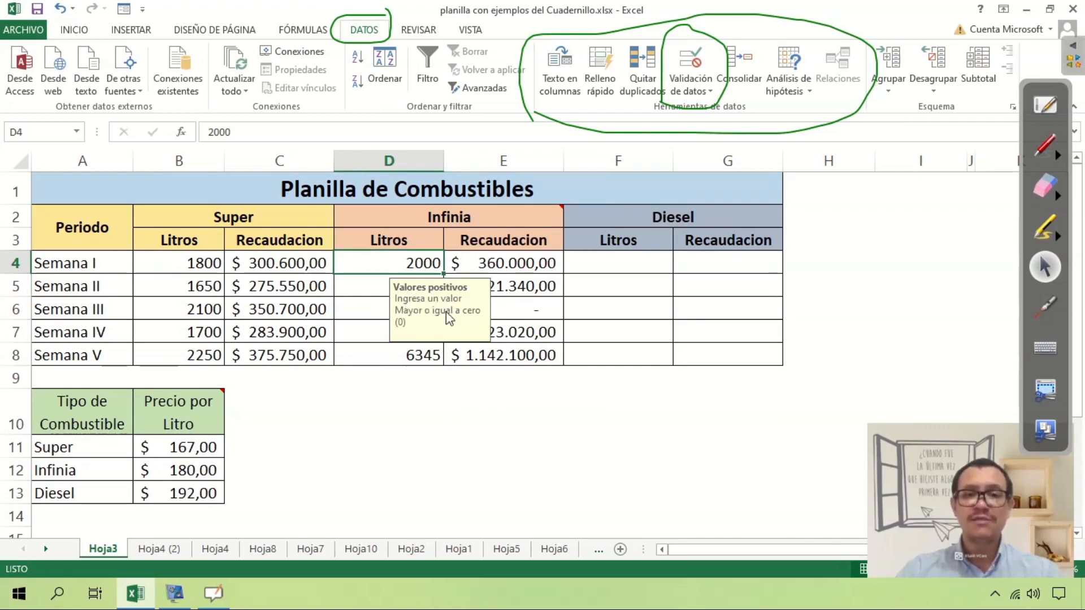
click(370, 352)
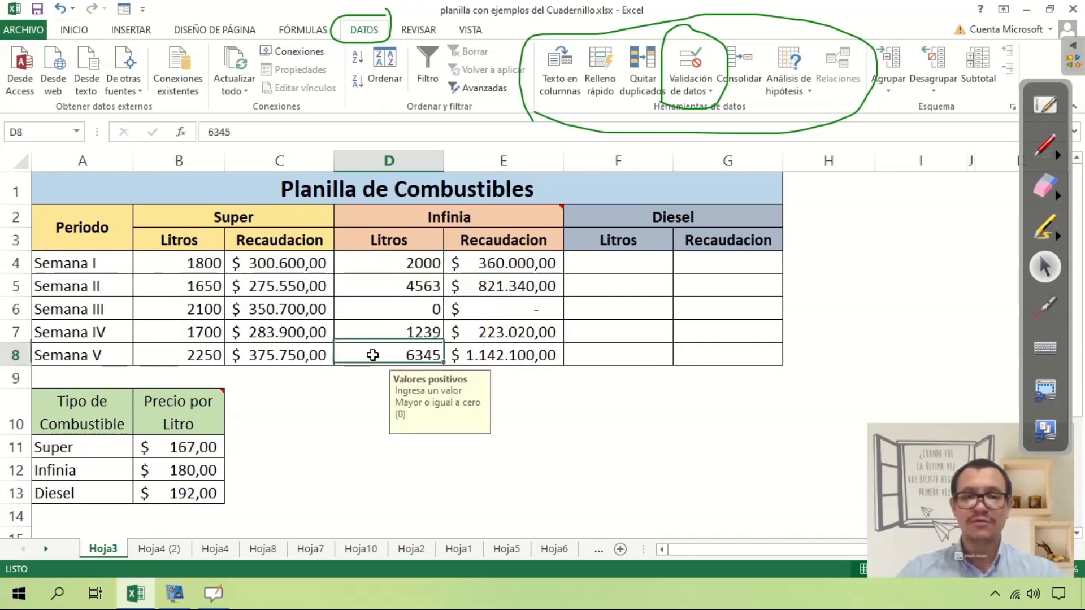
click(376, 327)
drag(384, 264, 379, 357)
Step: Compare cells outside the validated range, including both Recaudacion columns, with D4 to see where the input message applies
click(377, 384)
click(497, 412)
click(508, 355)
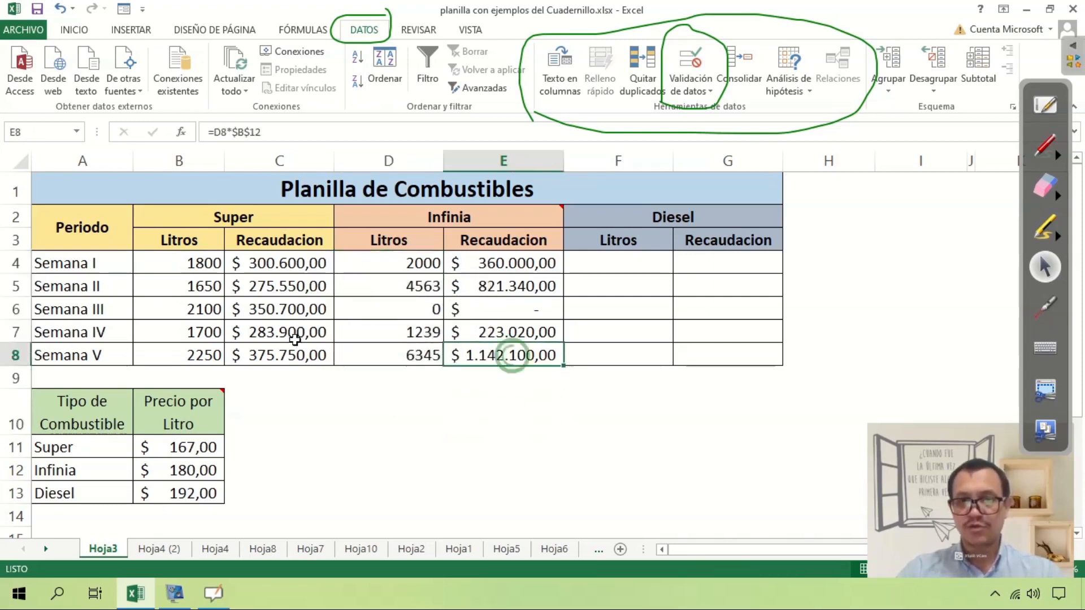
click(286, 355)
click(305, 300)
click(516, 325)
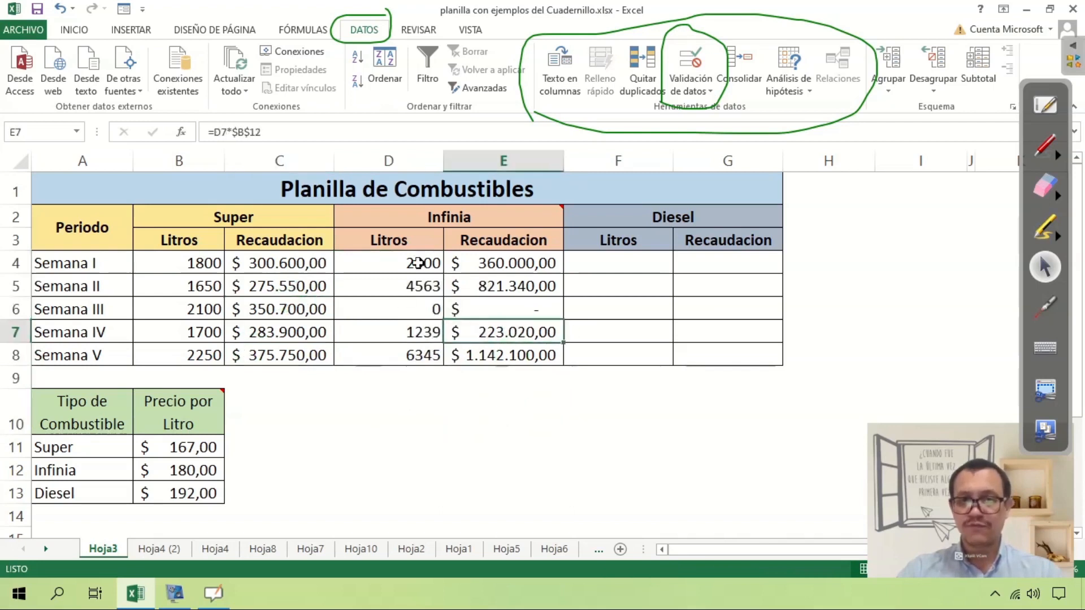
click(385, 264)
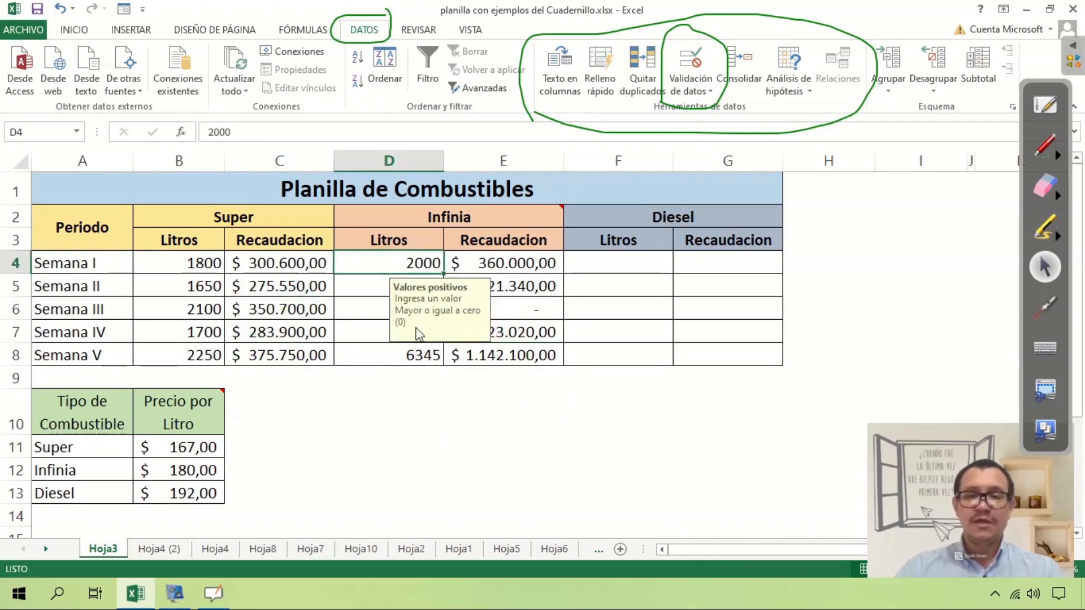
Step: Set the Infinia litres for Semana III to 5600
click(368, 282)
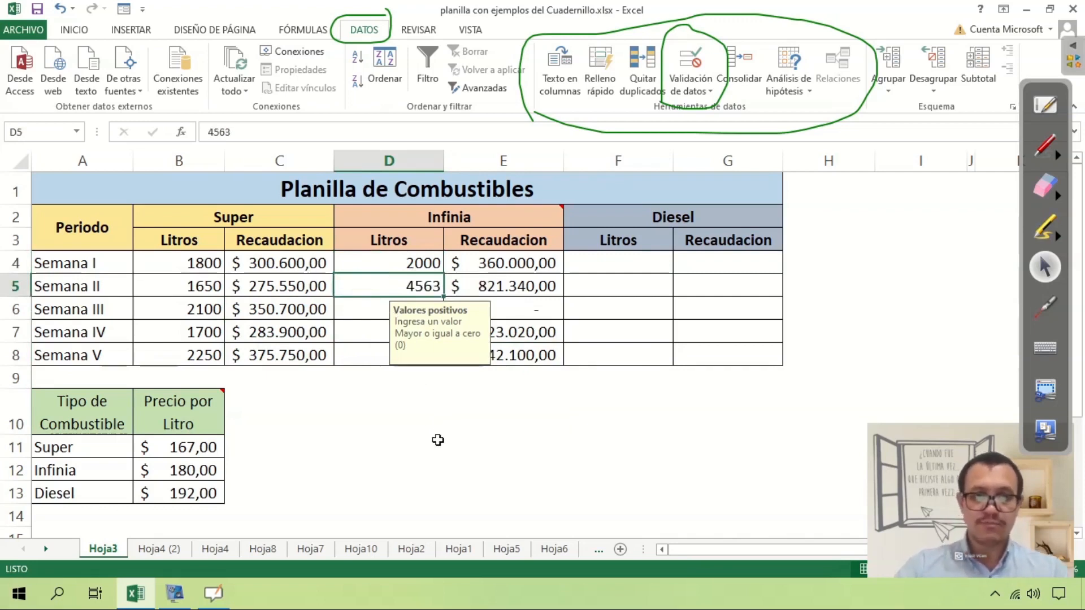
click(380, 314)
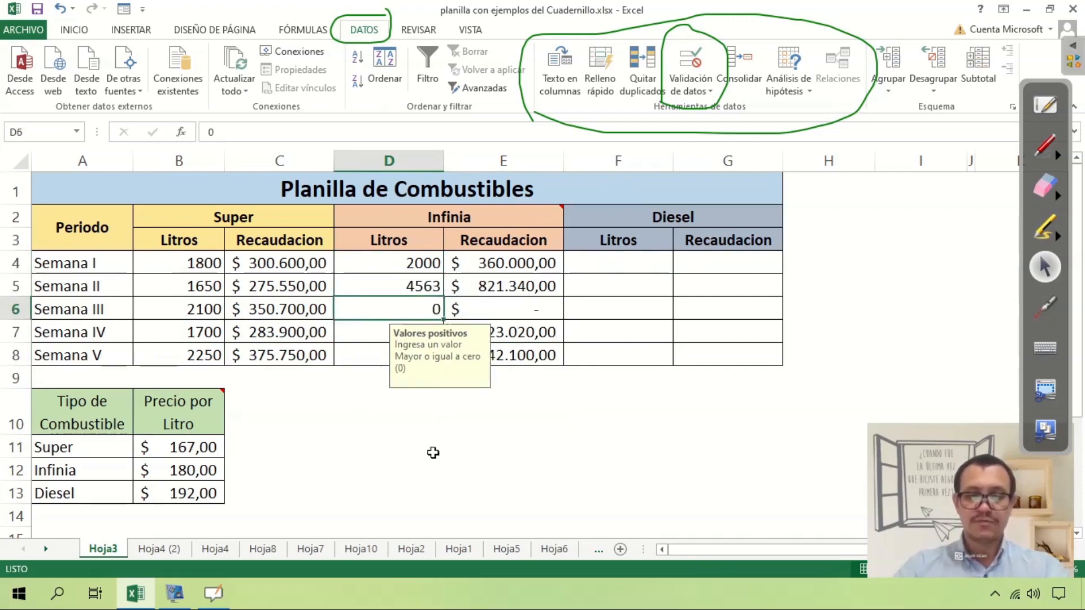
text(5600)
key(Return)
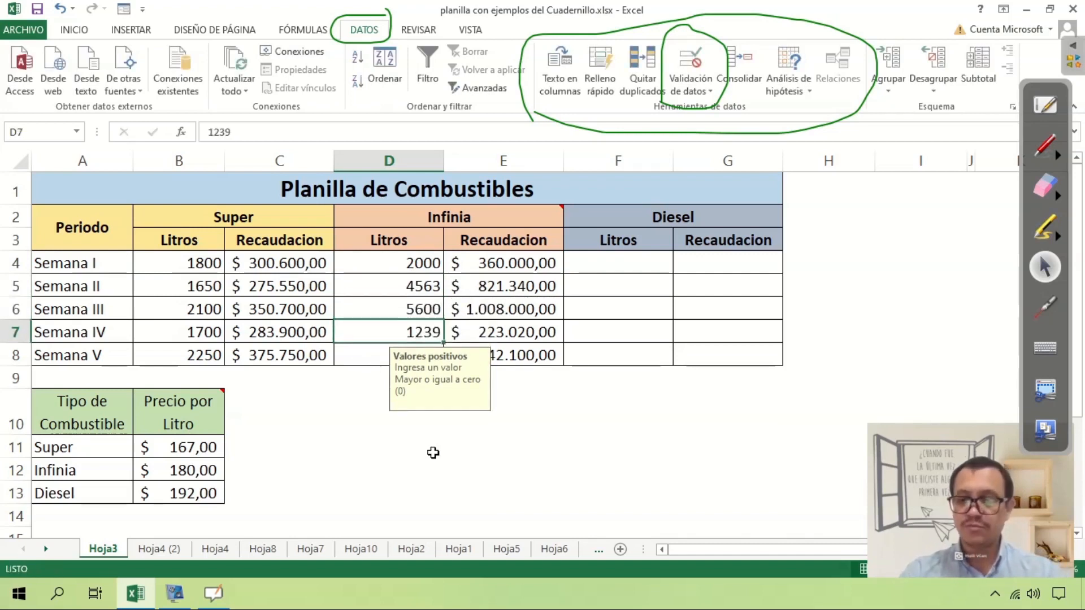
Step: Try to enter the negative value -3456 as the Infinia litres for Semana III to test the validation
key(Up)
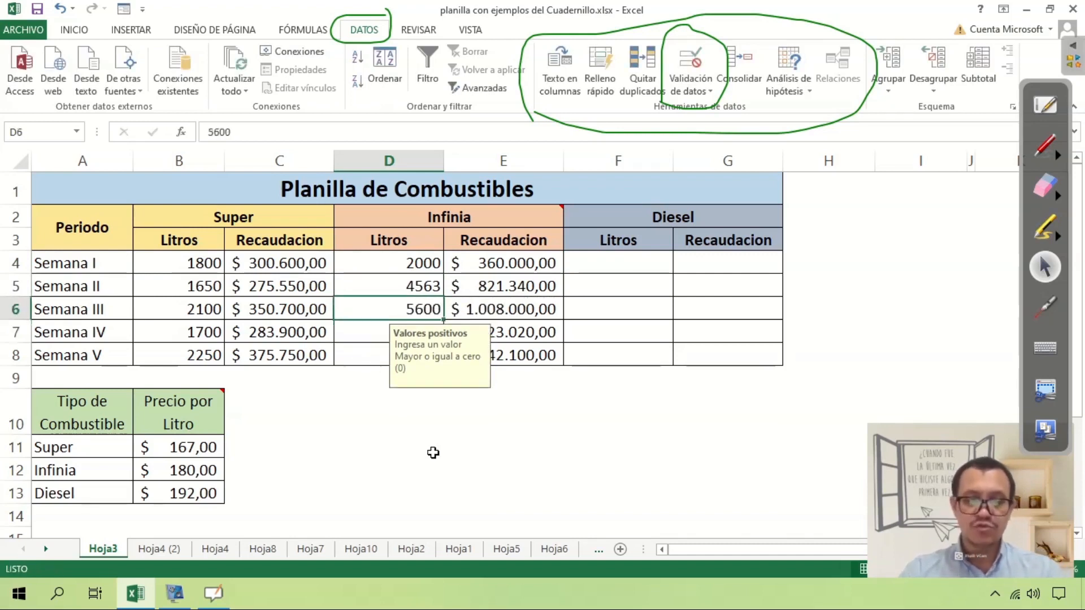
text(-3456)
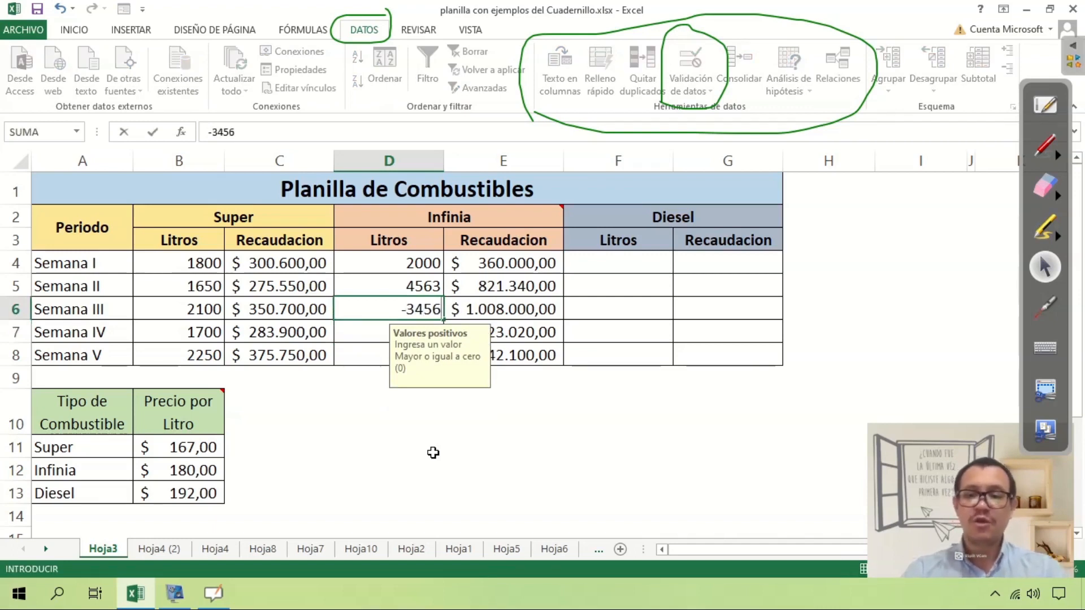
key(Return)
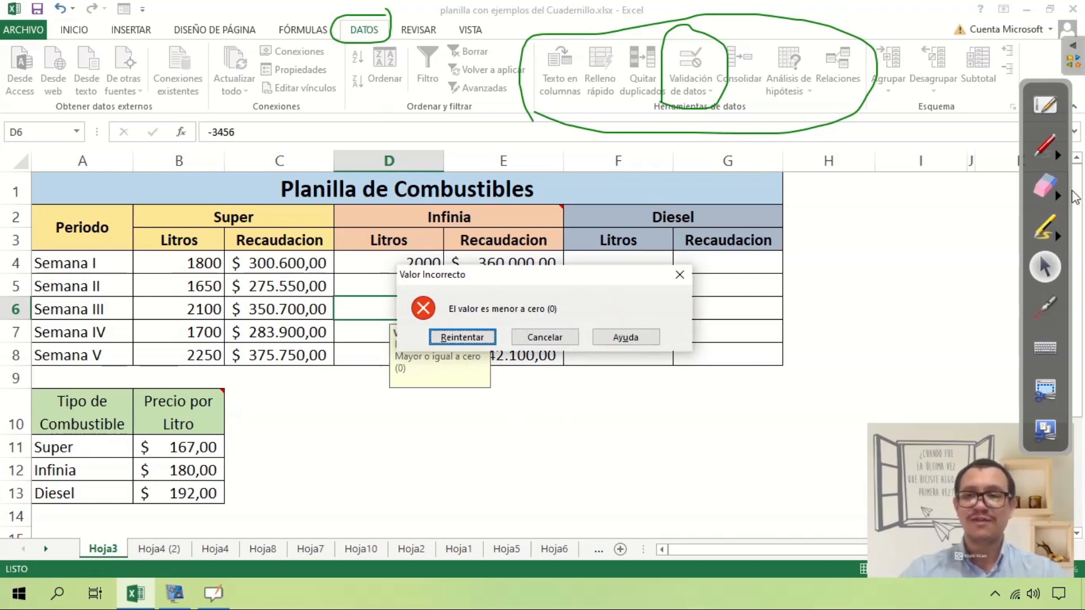
Step: Circle the error alert's title, icon, message text and Ayuda option with the annotation pen
click(1045, 144)
mouse_move(398, 288)
mouse_down()
mouse_move(456, 256)
mouse_move(389, 272)
mouse_move(422, 328)
mouse_move(433, 293)
mouse_up()
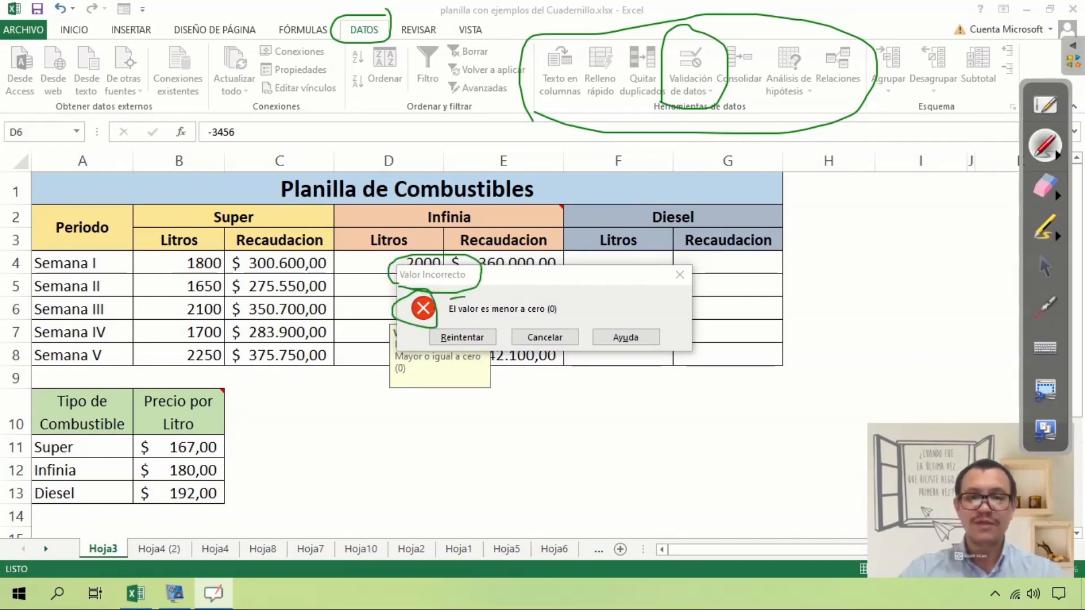
drag(570, 315, 500, 299)
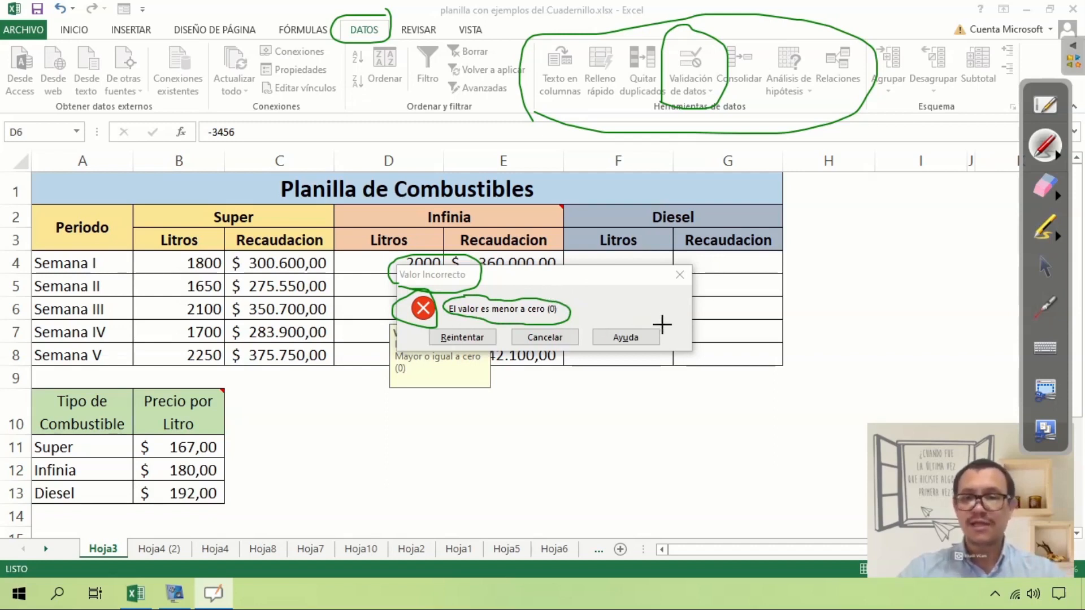
mouse_move(669, 332)
mouse_down()
mouse_move(637, 317)
mouse_move(588, 346)
mouse_move(666, 341)
mouse_move(632, 327)
mouse_up()
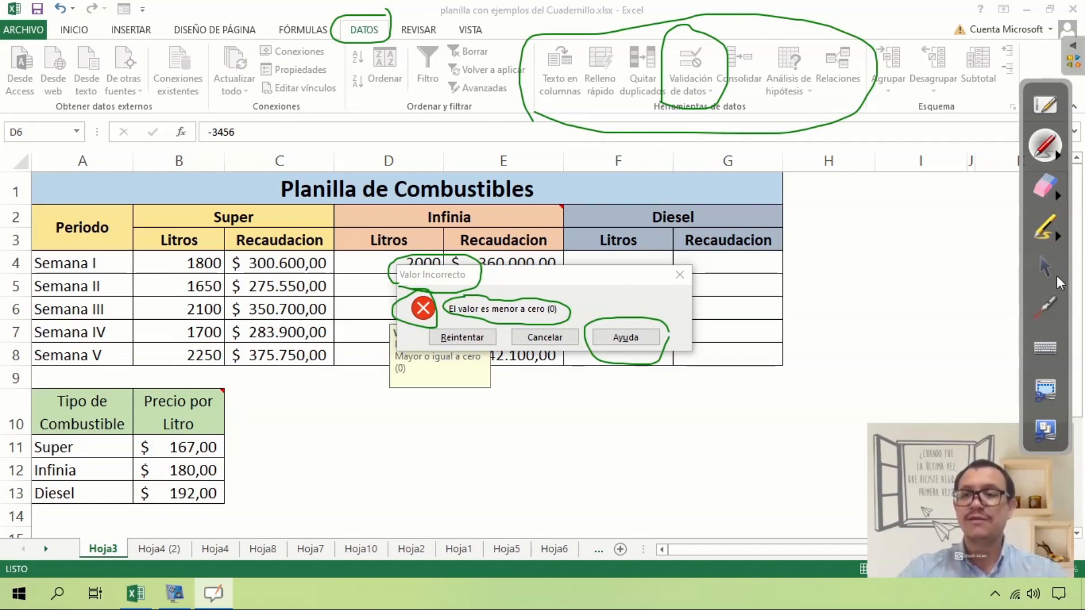
click(1046, 268)
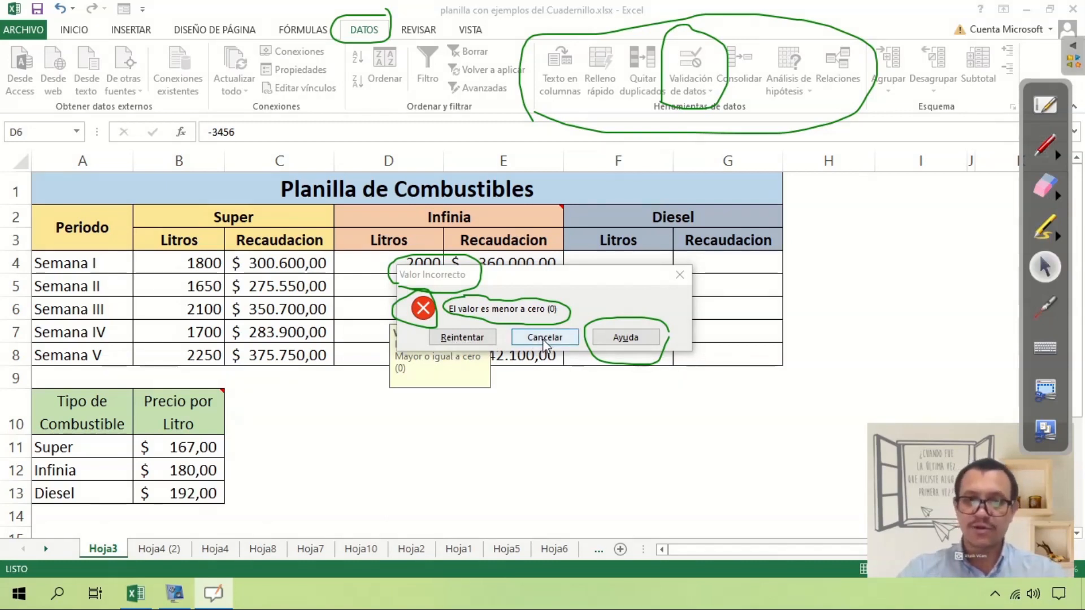
Step: Retry the Semana III Infinia litres entry with -234, and cancel the rejected entry
click(462, 337)
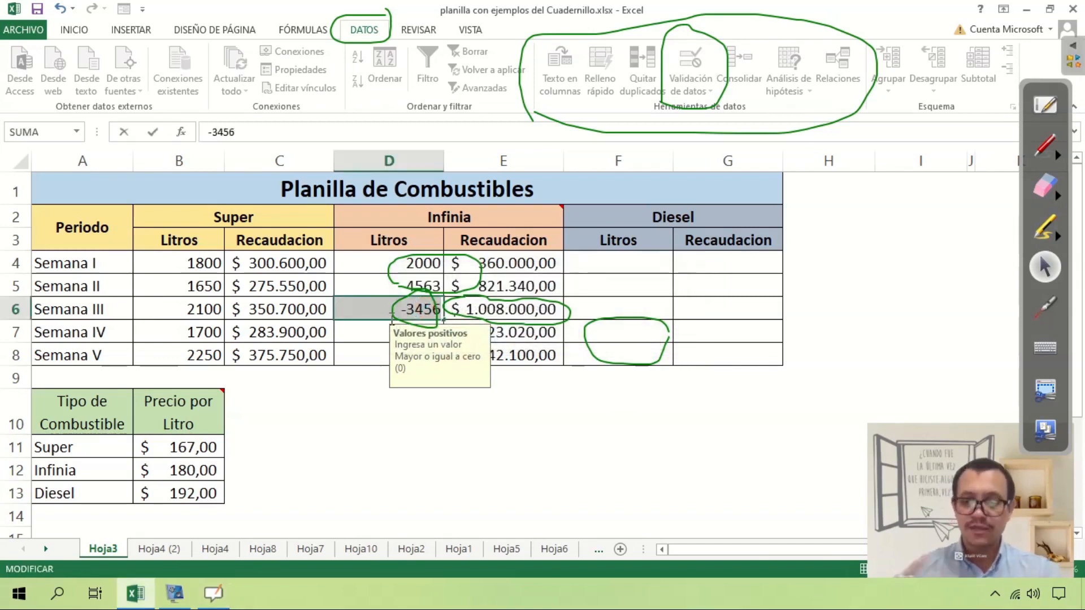
text(-)
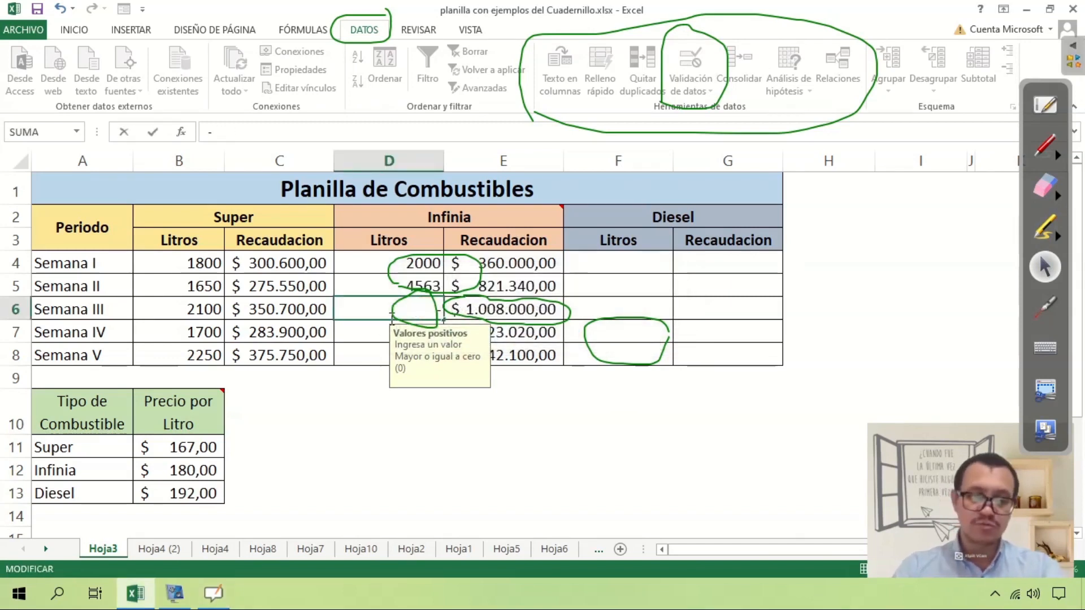
text(234)
key(Return)
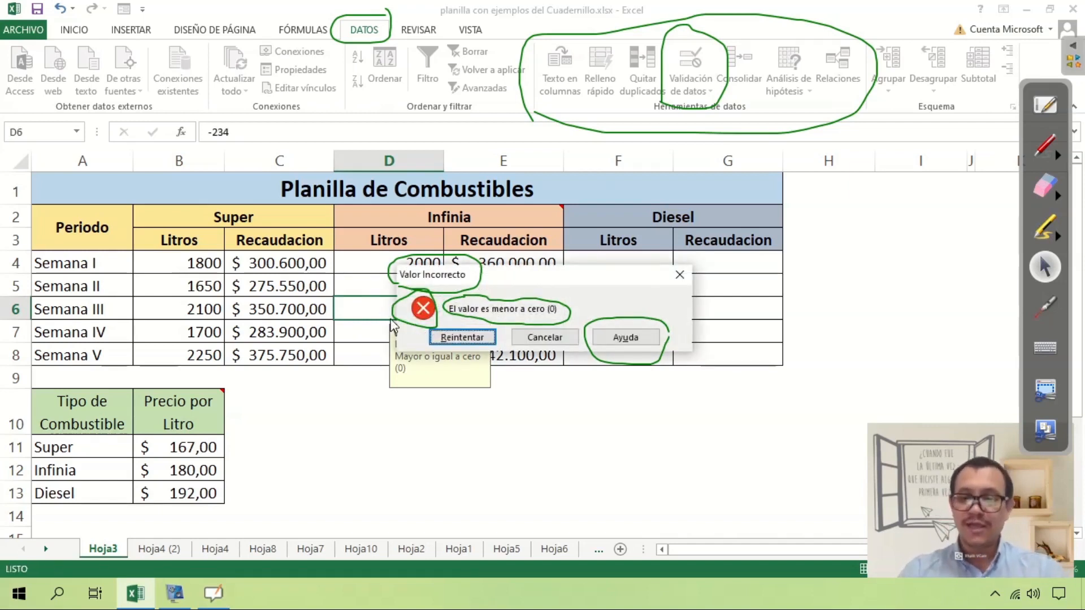
click(537, 337)
Step: Erase all the pen annotations over the worksheet and ribbon, and return to the normal pointer
click(1045, 186)
mouse_move(724, 315)
mouse_down()
mouse_move(637, 317)
mouse_move(531, 286)
mouse_move(919, 113)
mouse_move(512, 54)
mouse_move(651, 67)
mouse_move(890, 61)
mouse_move(329, 45)
mouse_up()
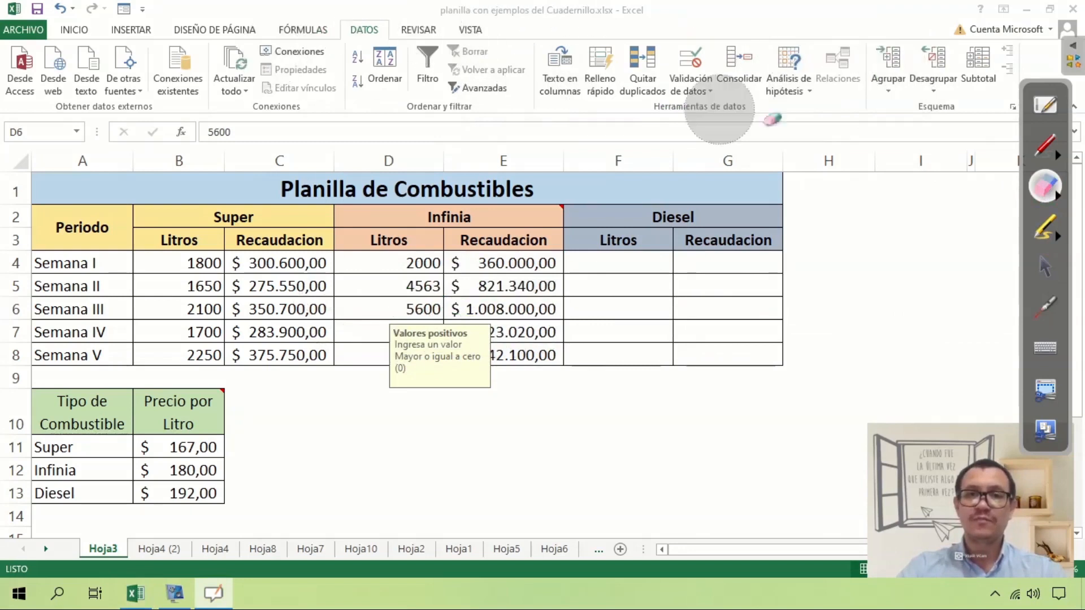
click(1044, 267)
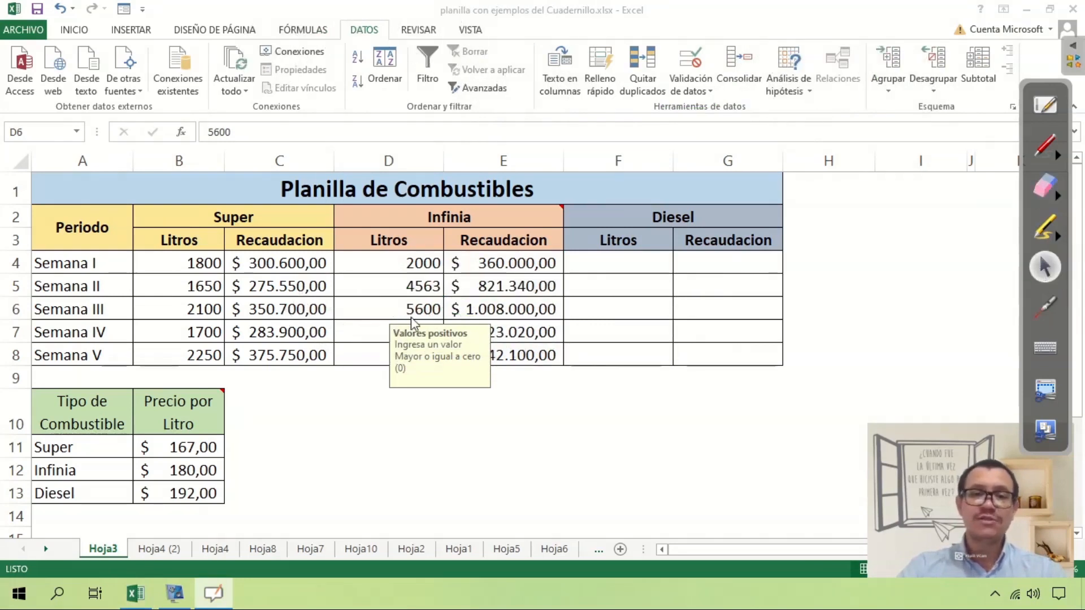
Step: Change the validation error alert style for the Infinia litres cells D4:D8 to Advertencia
click(398, 305)
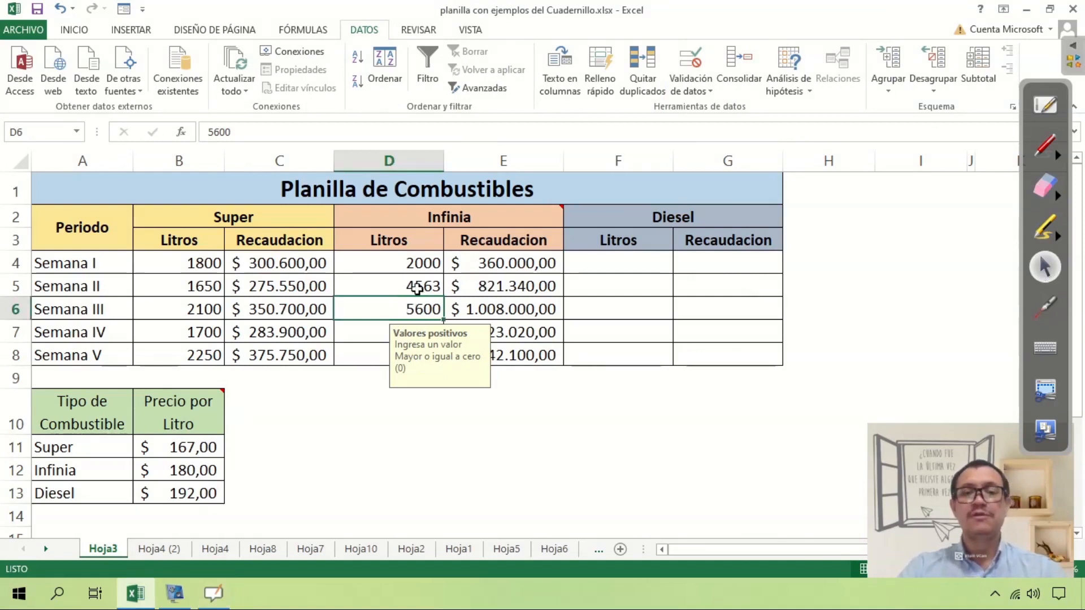
drag(374, 263, 377, 359)
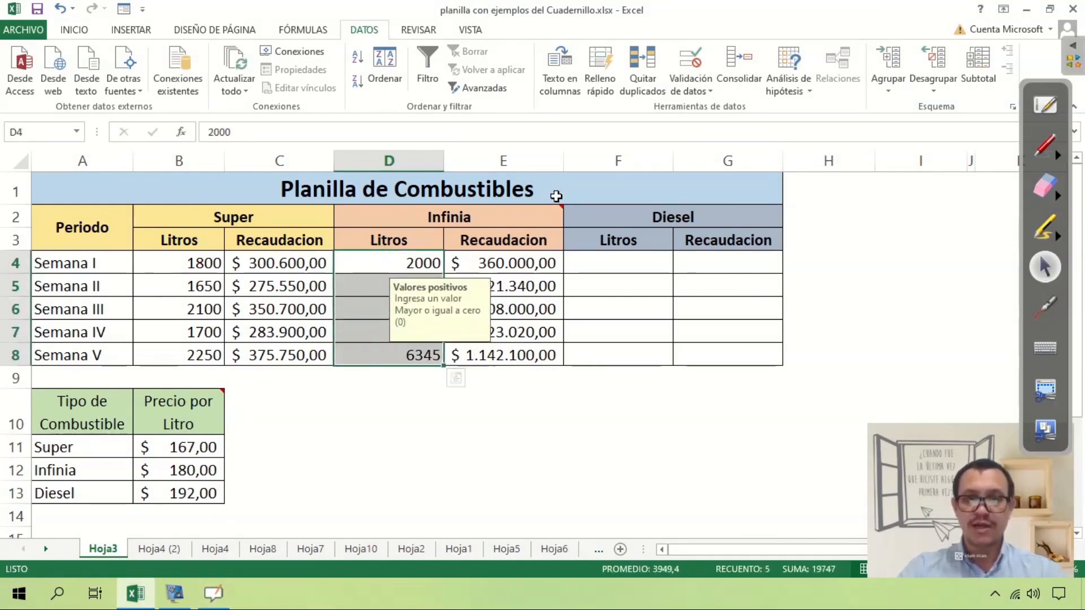
click(705, 90)
click(713, 109)
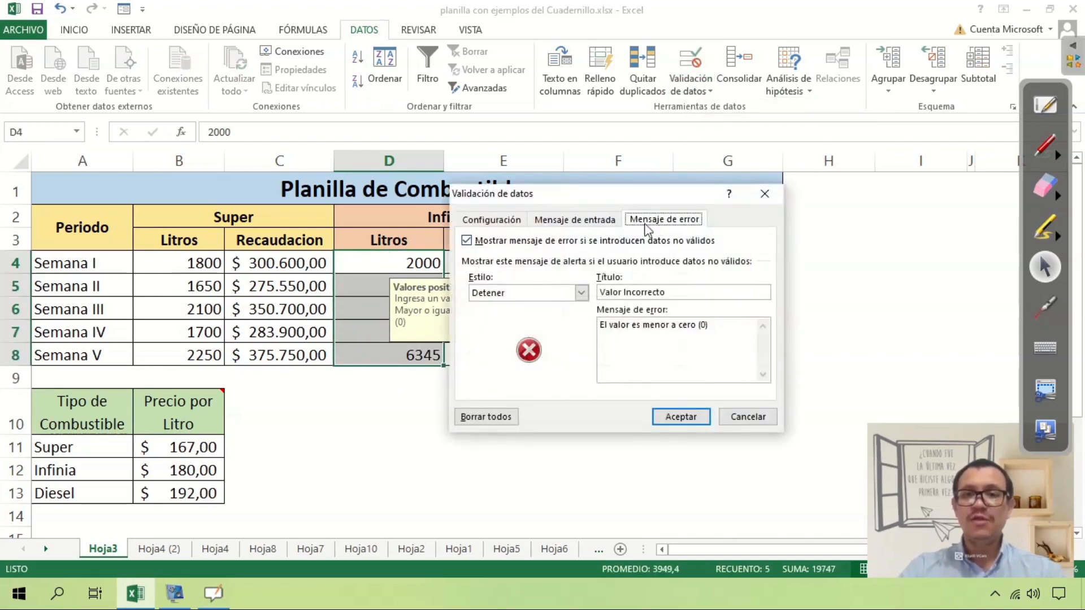
click(543, 293)
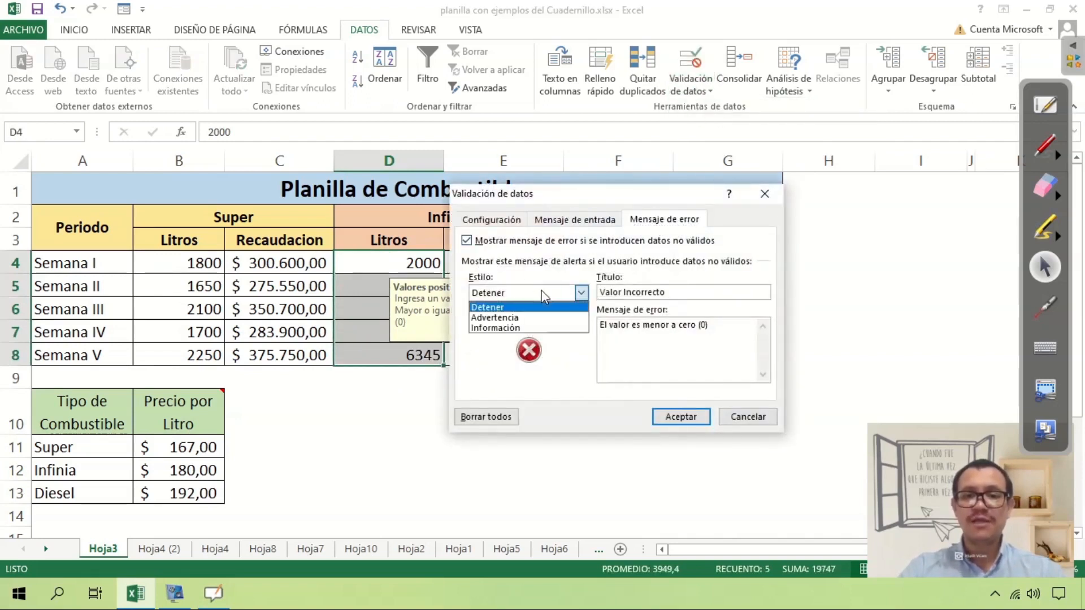
click(489, 316)
click(682, 416)
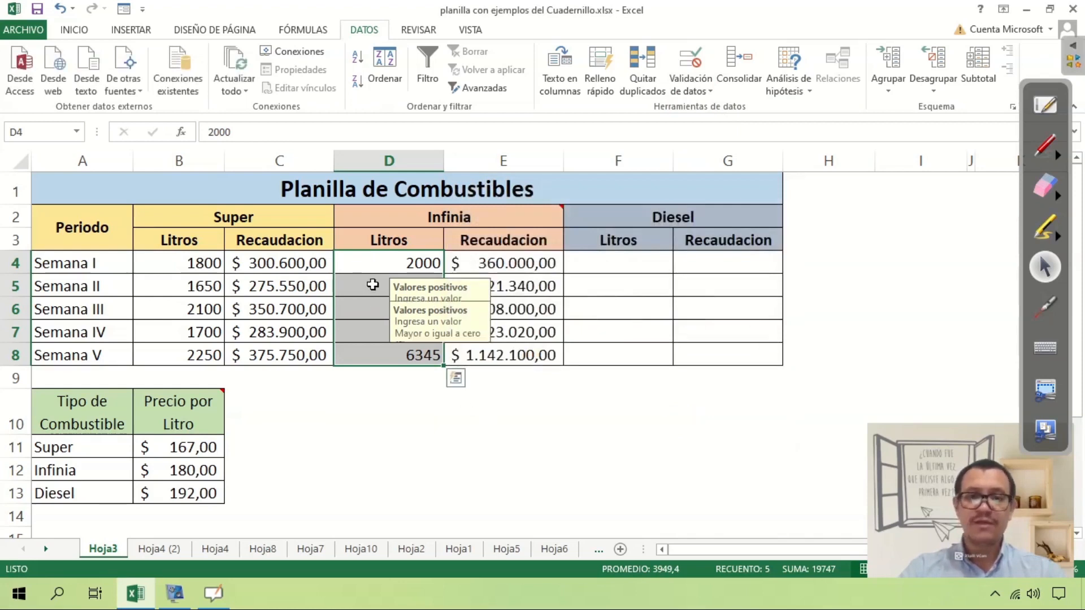
Step: Enter -345 as the Infinia litres for Semana II to test the warning-style alert
click(372, 285)
text(-345)
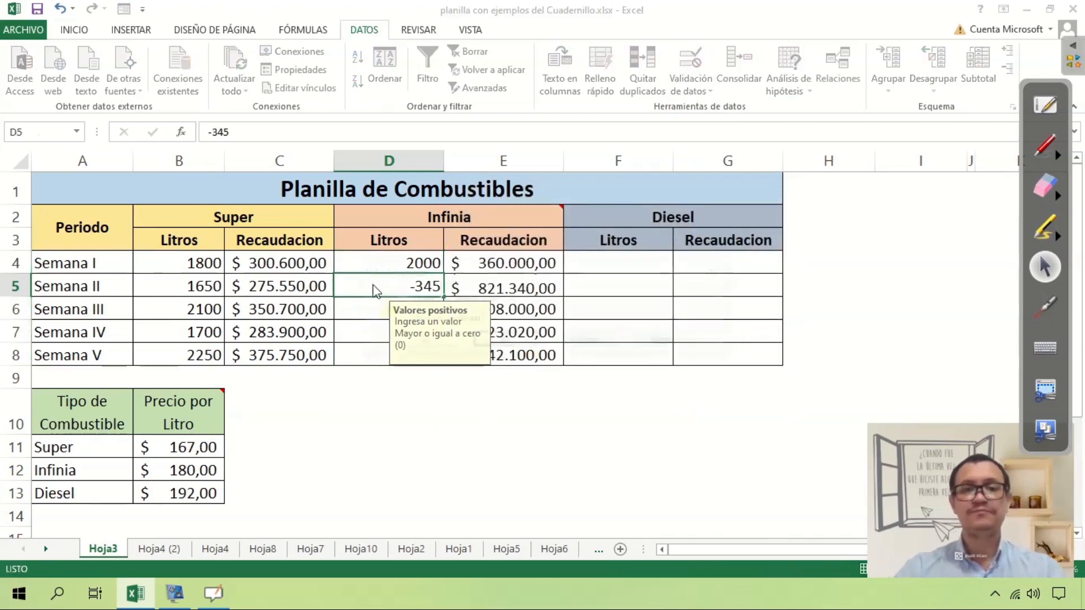
key(Return)
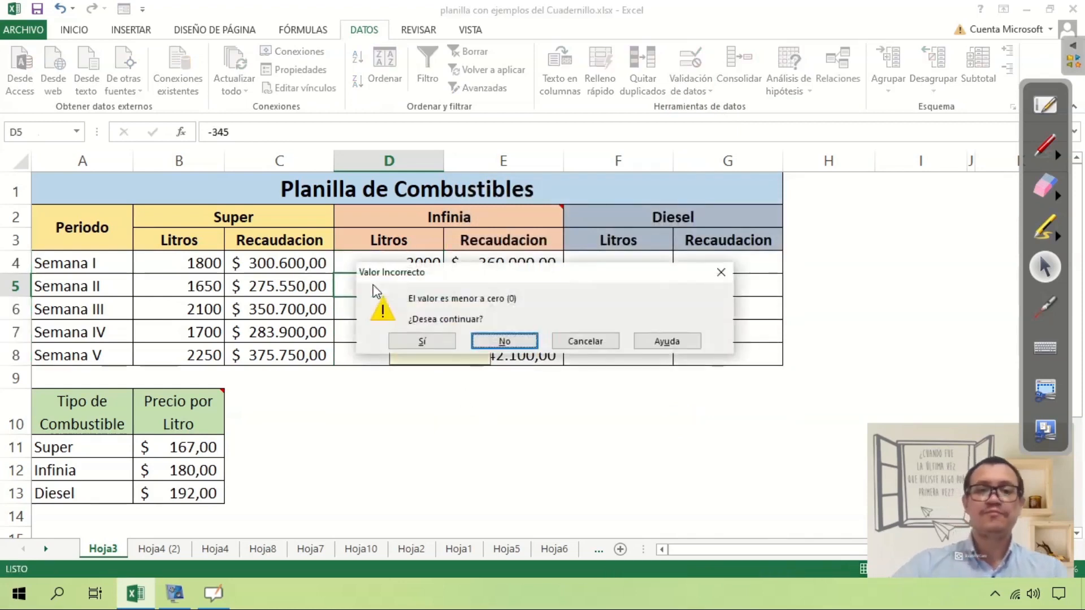
Step: Circle the warning icon and the Sí, No and Cancelar options of the alert with the annotation pen
click(1045, 145)
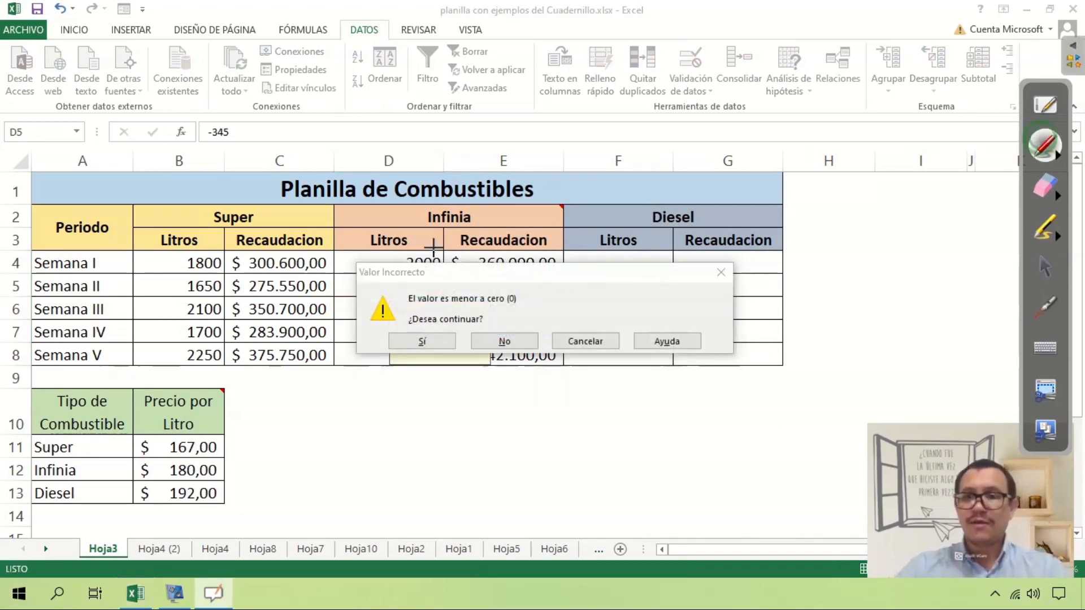
drag(388, 290, 374, 327)
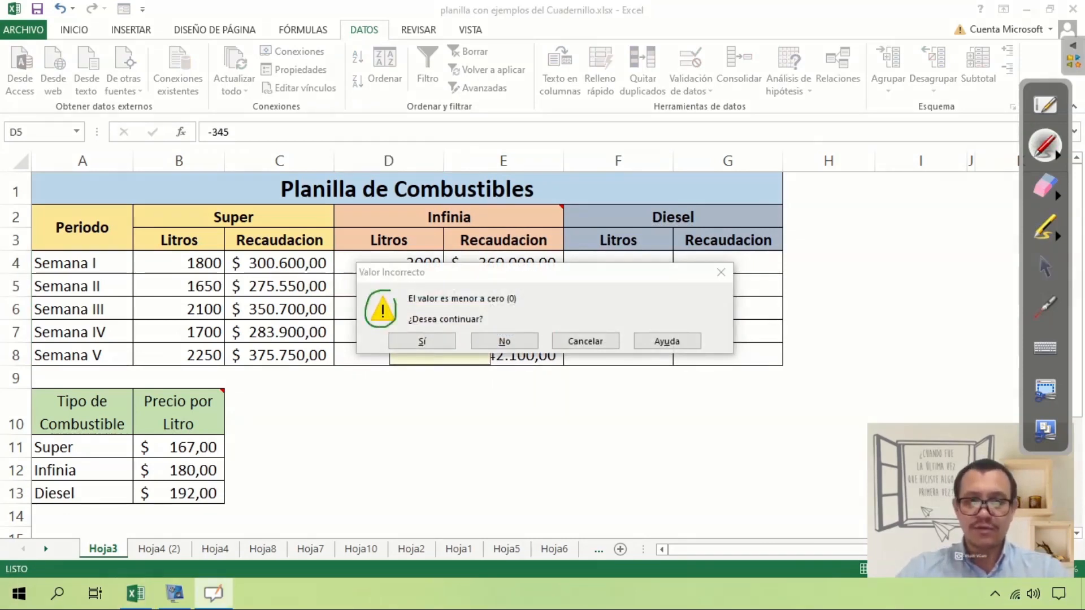
mouse_move(496, 326)
mouse_down()
mouse_move(376, 335)
mouse_move(514, 366)
mouse_move(634, 346)
mouse_move(554, 323)
mouse_move(496, 323)
mouse_up()
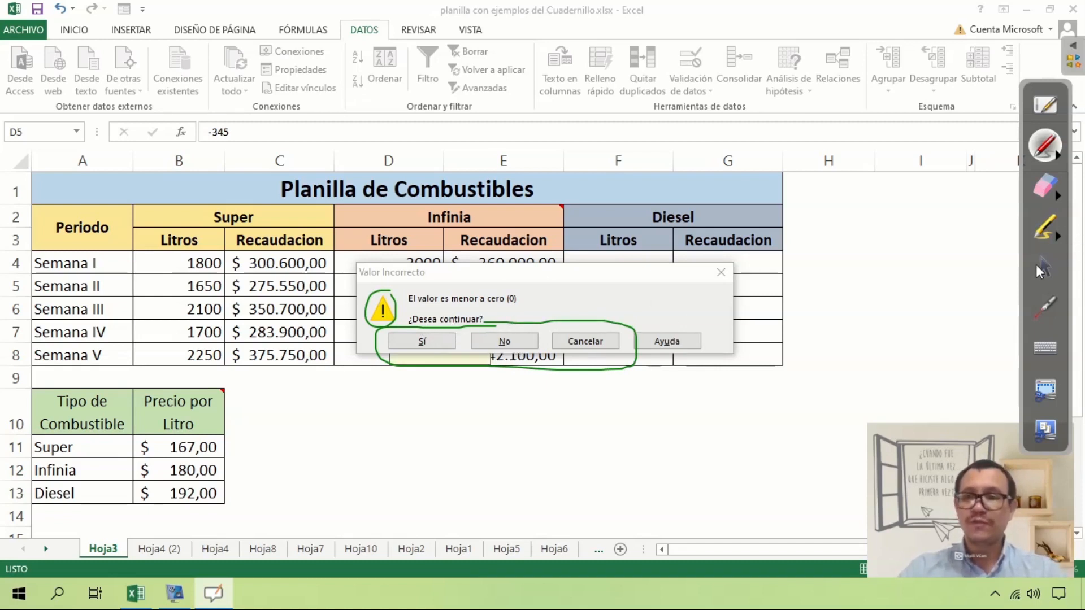
click(1042, 266)
Step: Accept the -345 entry despite the warning, and erase the pen marks around the alert area
click(422, 341)
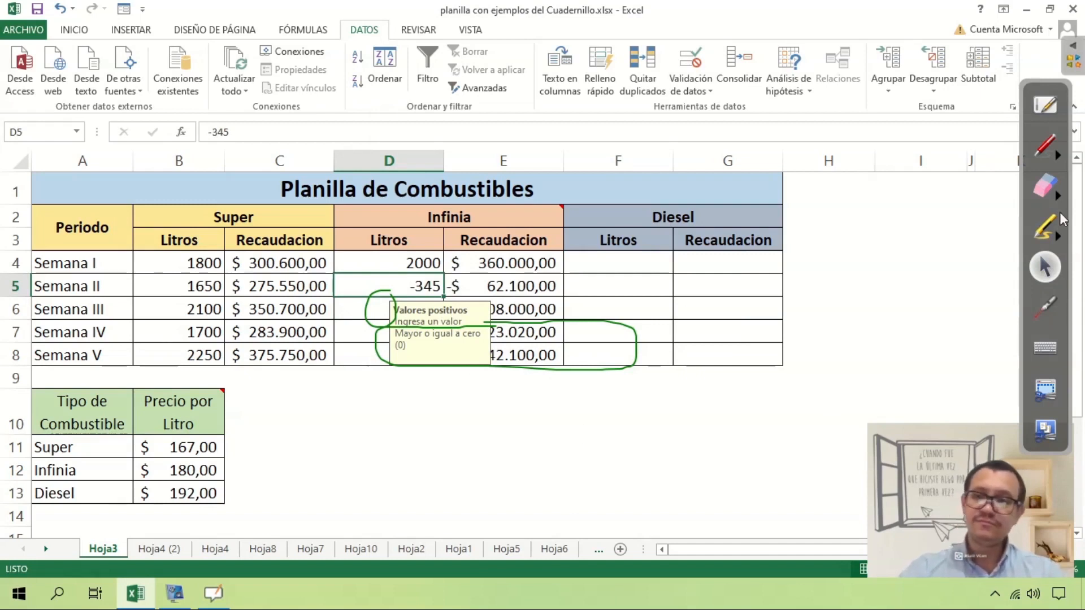
click(1046, 186)
mouse_move(735, 308)
mouse_down()
mouse_move(562, 322)
mouse_move(415, 314)
mouse_move(669, 356)
mouse_up()
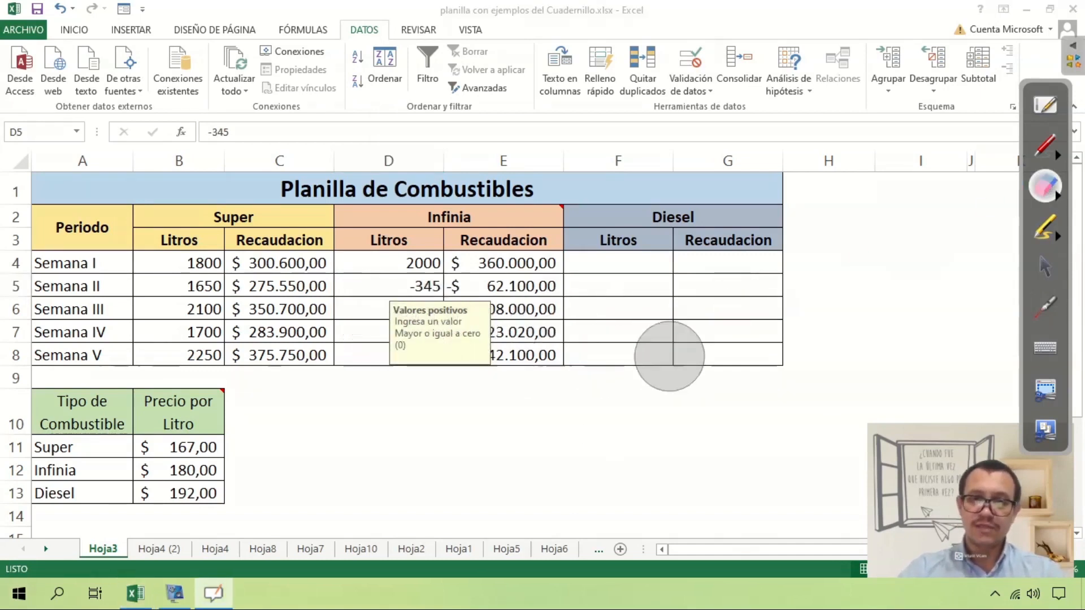
click(1045, 267)
Step: Set the validation error alert style for the Infinia litres cells D4:D8 to Información
drag(377, 265, 373, 356)
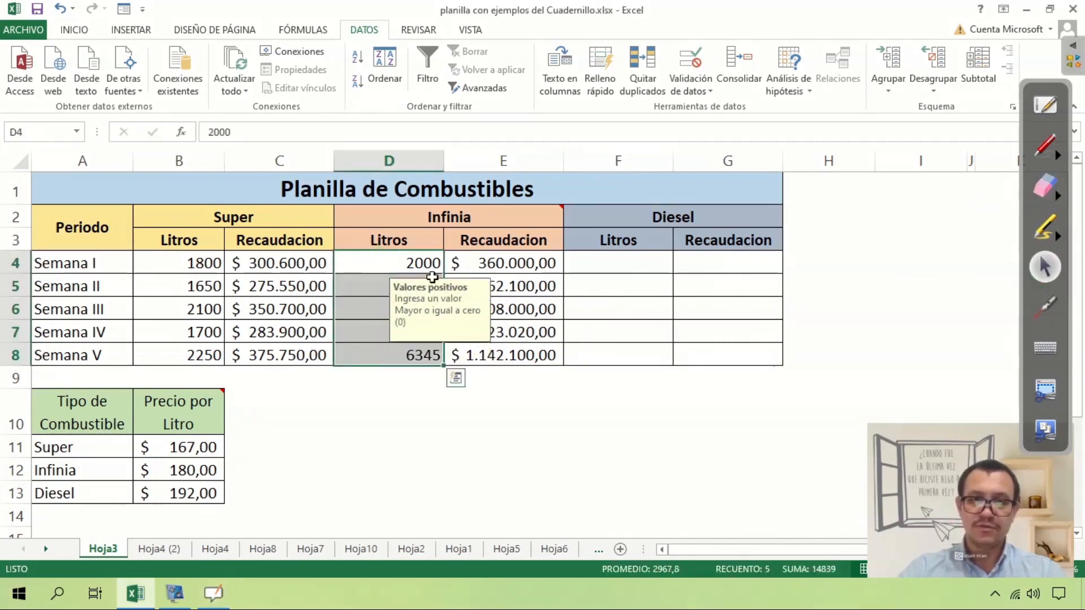
click(691, 91)
click(713, 104)
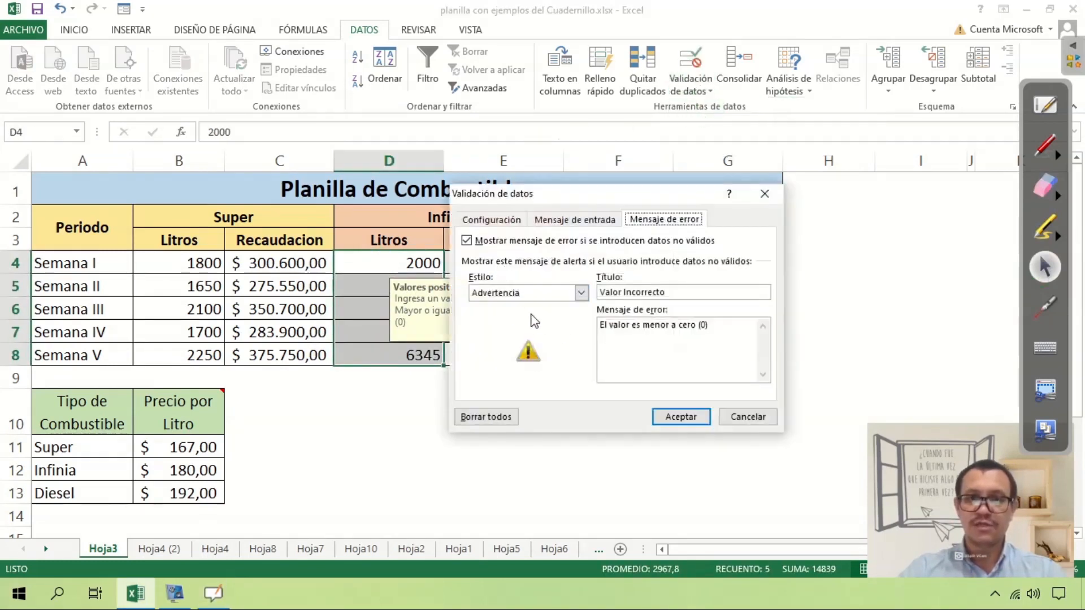
click(528, 293)
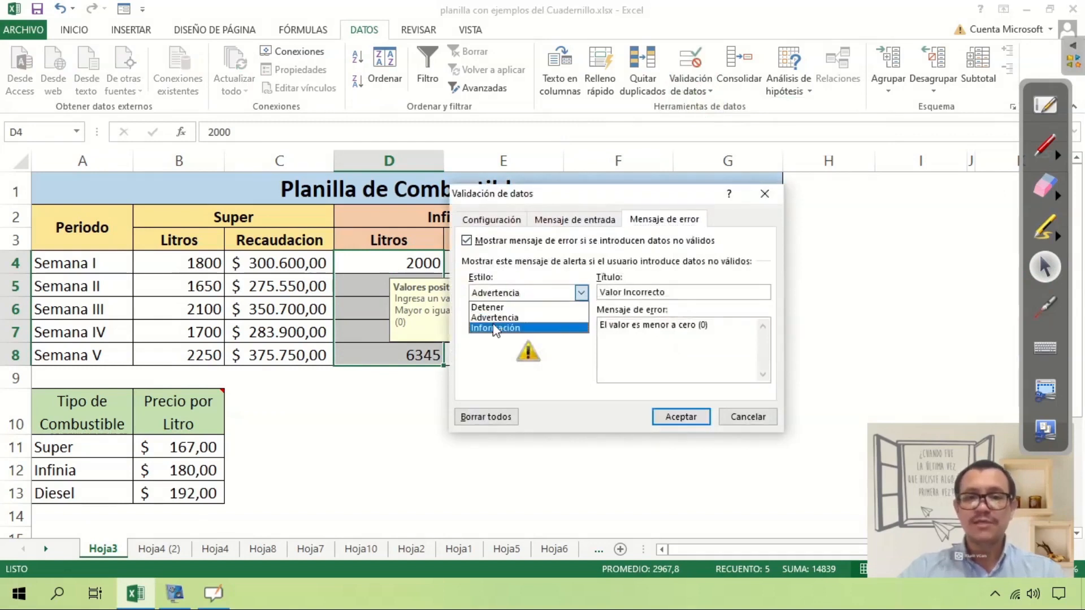
click(506, 327)
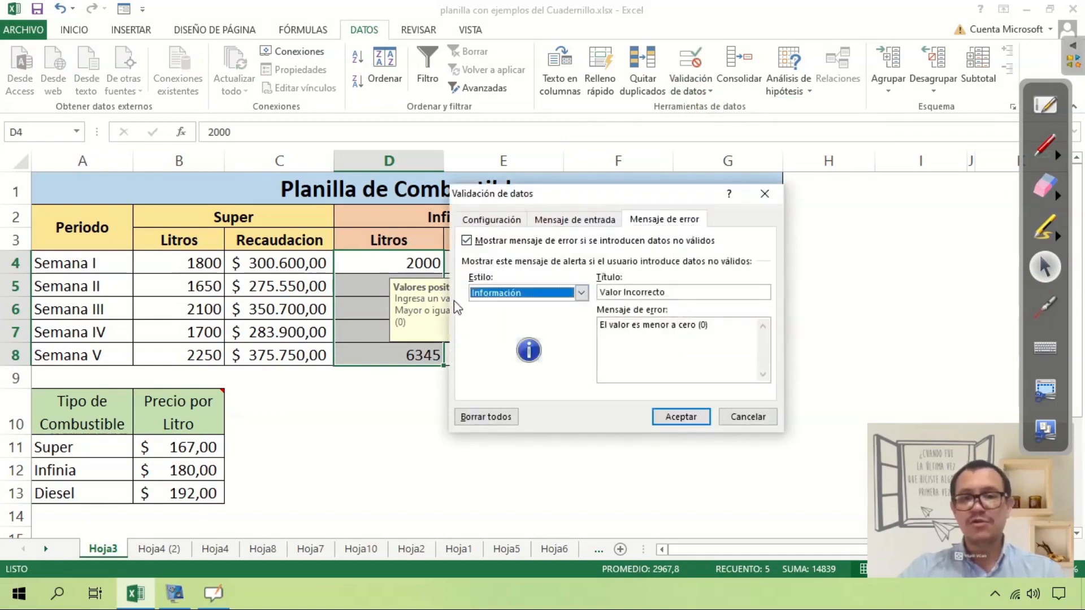
click(691, 420)
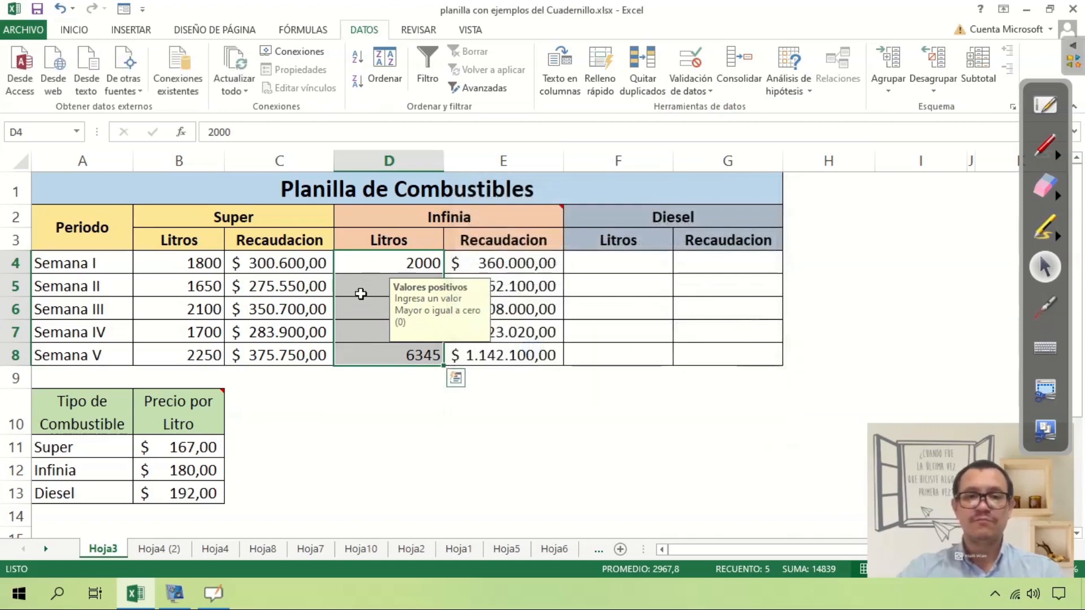
Step: Set the Infinia litres for Semana II to 0
click(405, 309)
click(392, 291)
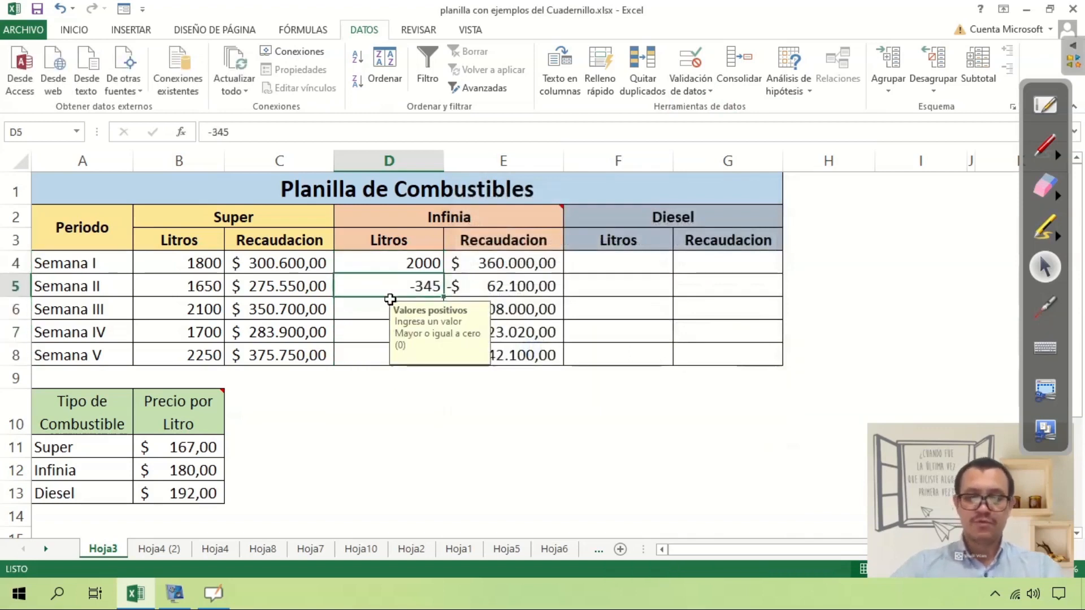
text(0)
key(Return)
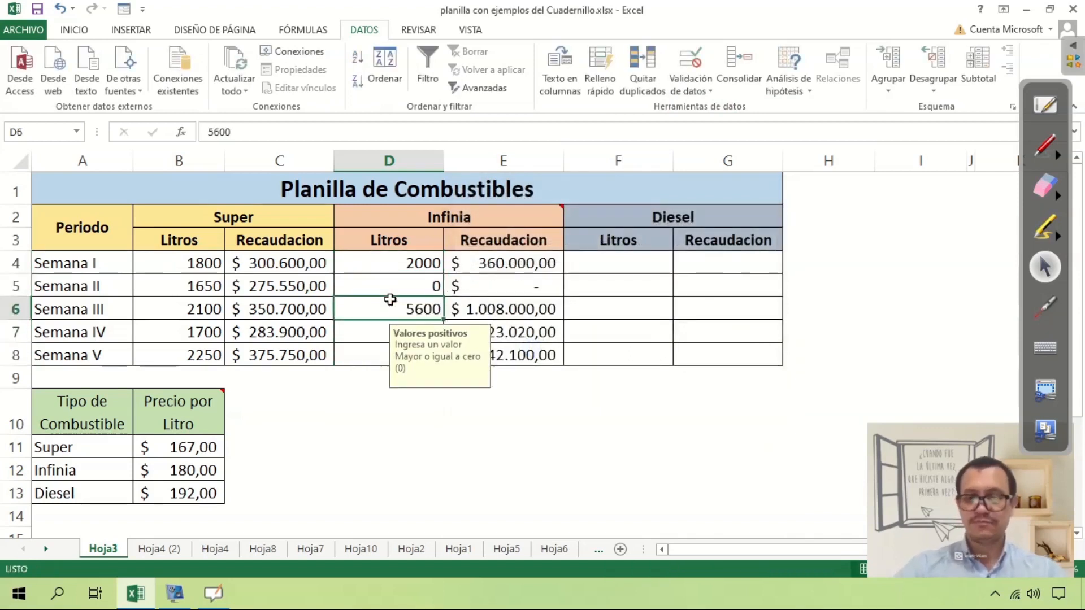
Step: Set the Infinia litres for Semana II to -2156 and accept the entry despite the information alert
key(Up)
text(-2156)
key(Return)
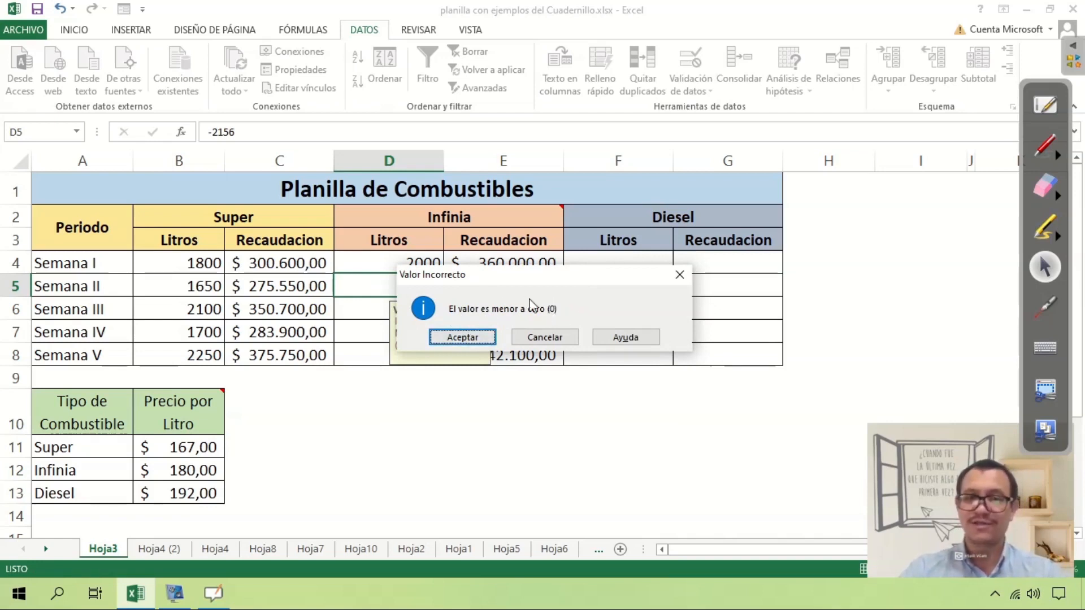
click(480, 337)
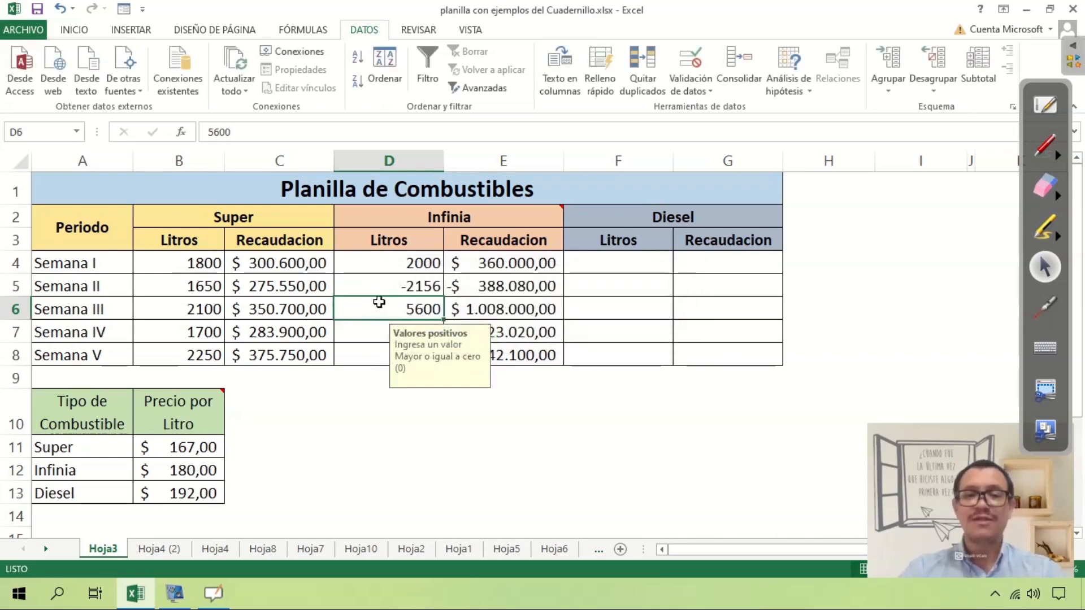
Step: Preview the Advertencia error alert style in the validation settings of D6, and discard the change
click(708, 91)
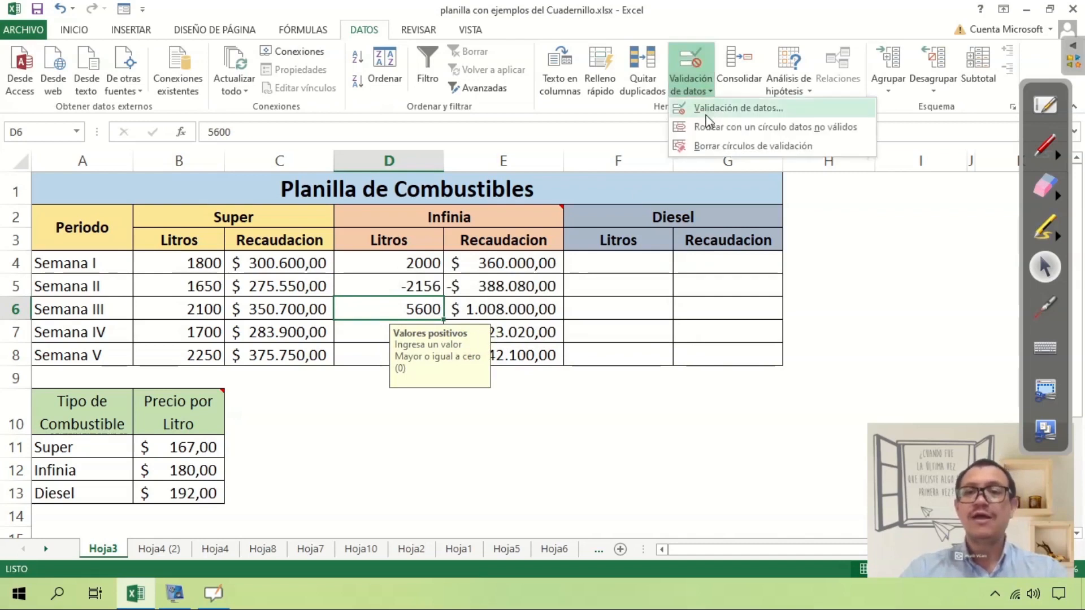
click(708, 109)
click(581, 292)
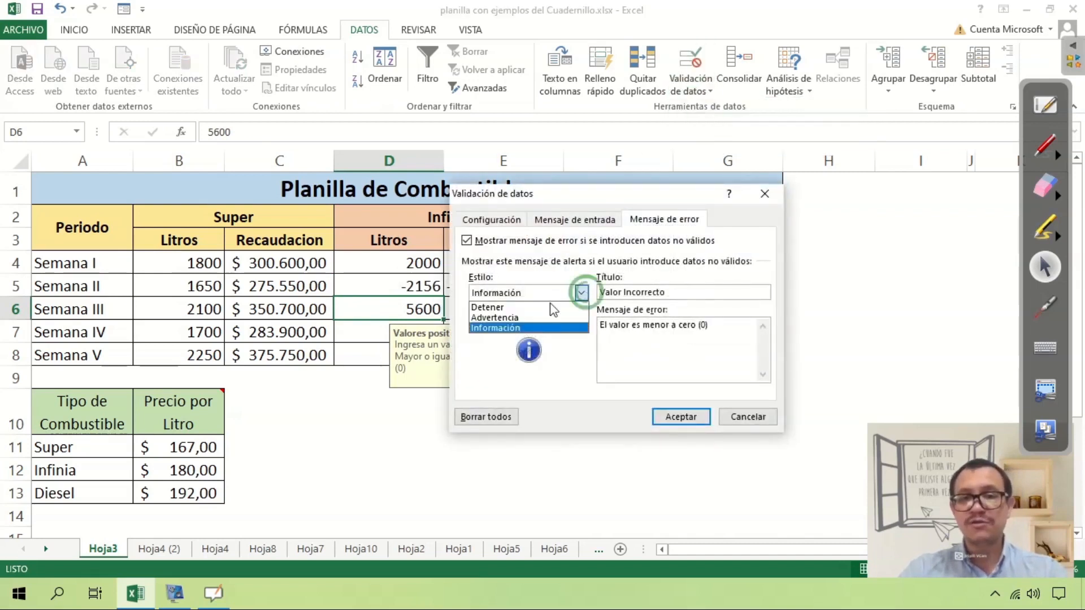
click(535, 318)
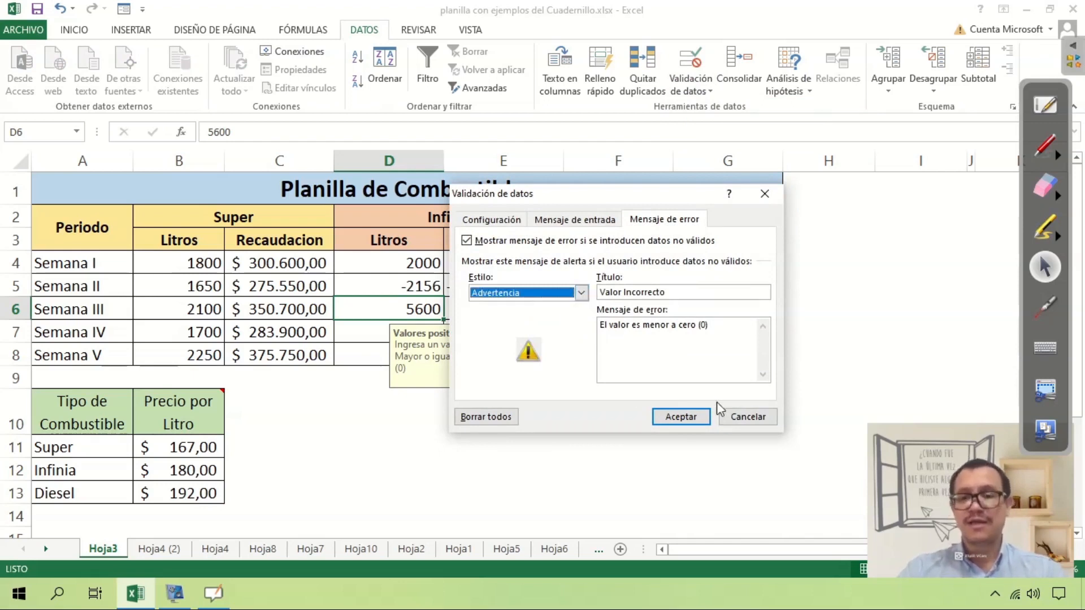
click(744, 416)
click(662, 418)
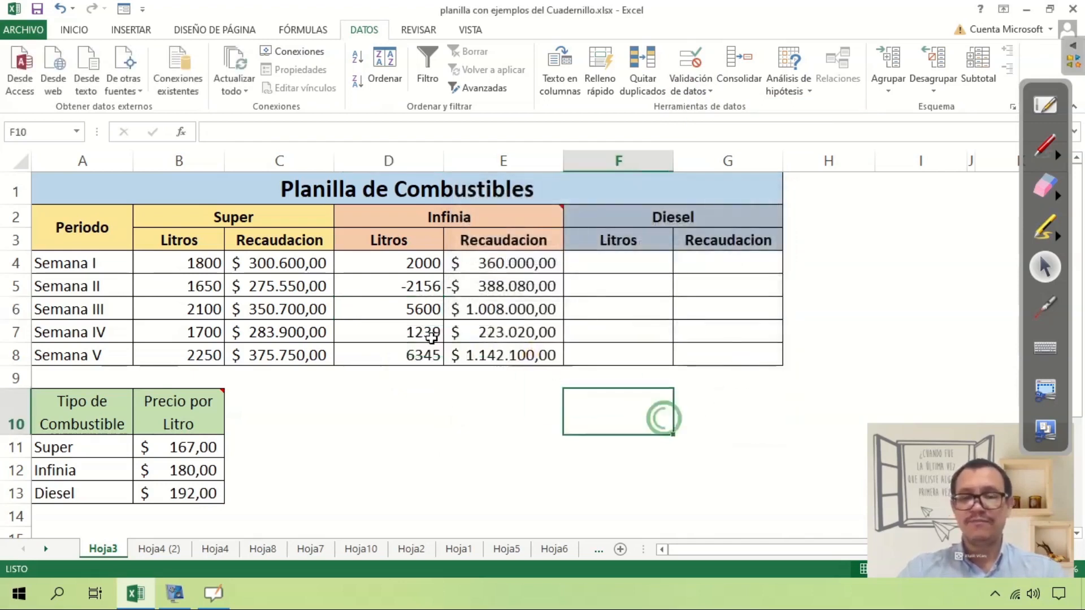
Step: Set the Infinia litres for Semana II to 3459
click(394, 287)
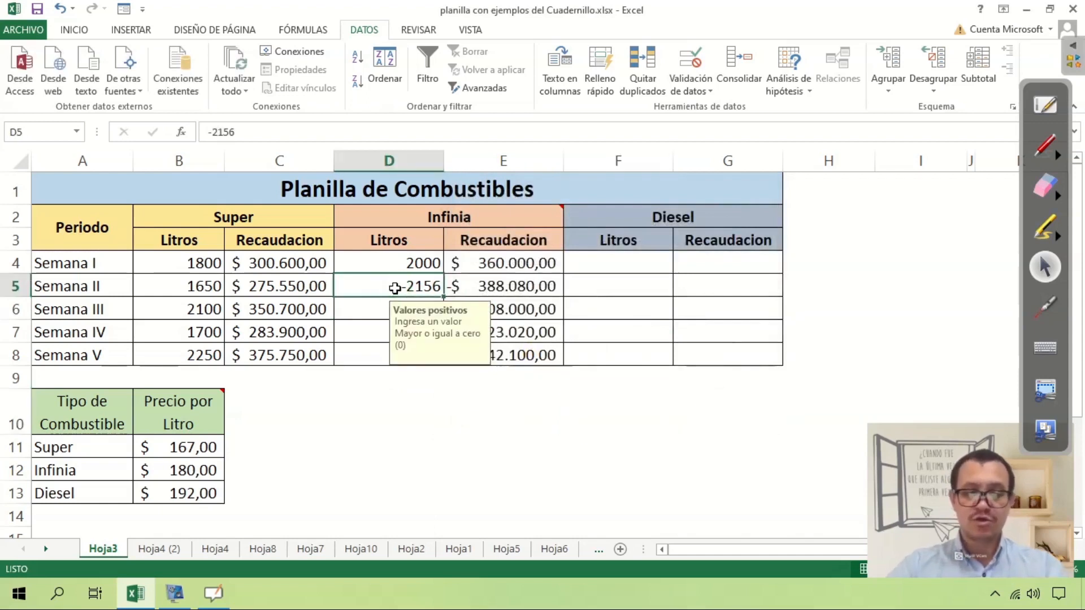
text(3459)
key(Return)
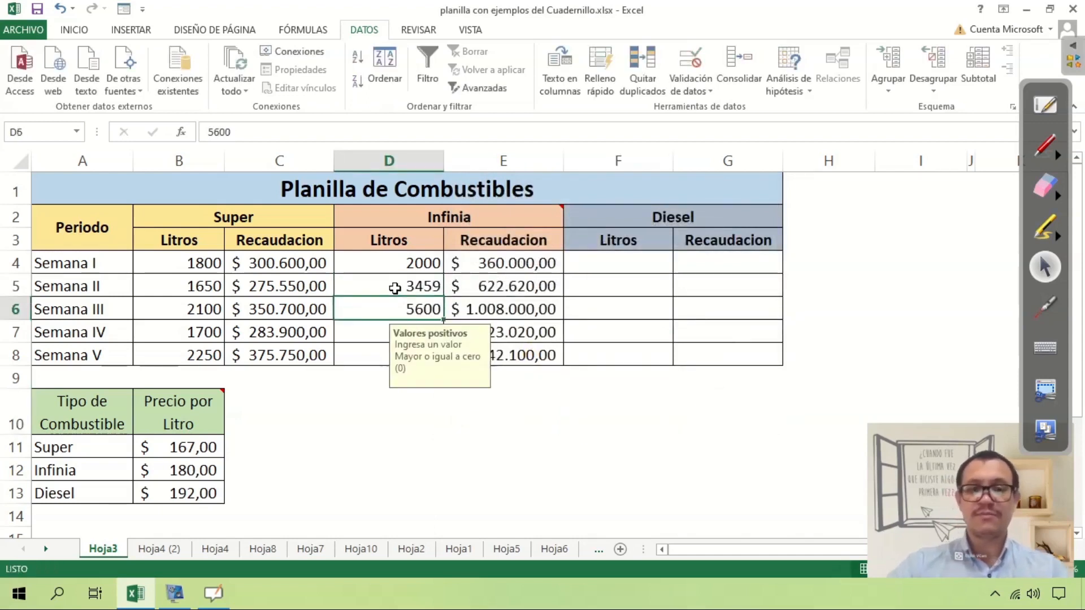
Step: Check the sheet for entries that break the validation rule with the circle invalid data command
drag(402, 263, 399, 355)
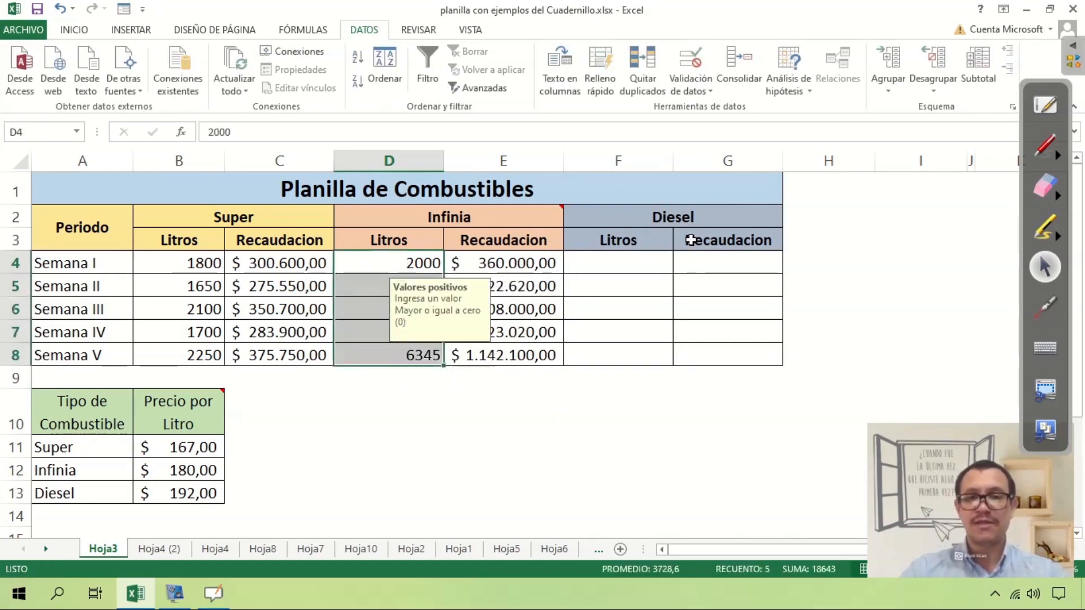
click(378, 326)
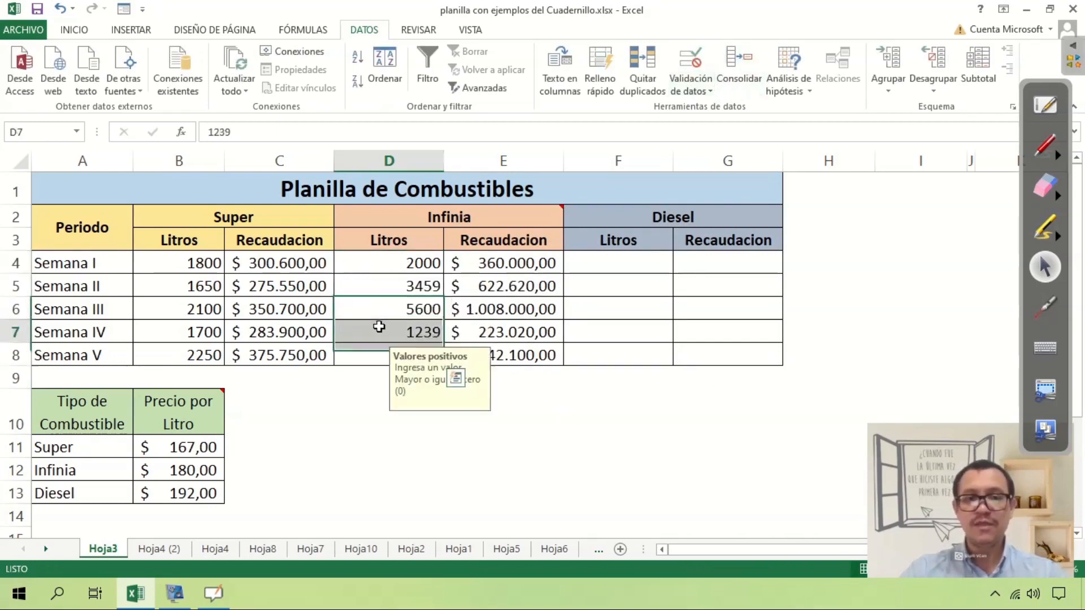
click(707, 91)
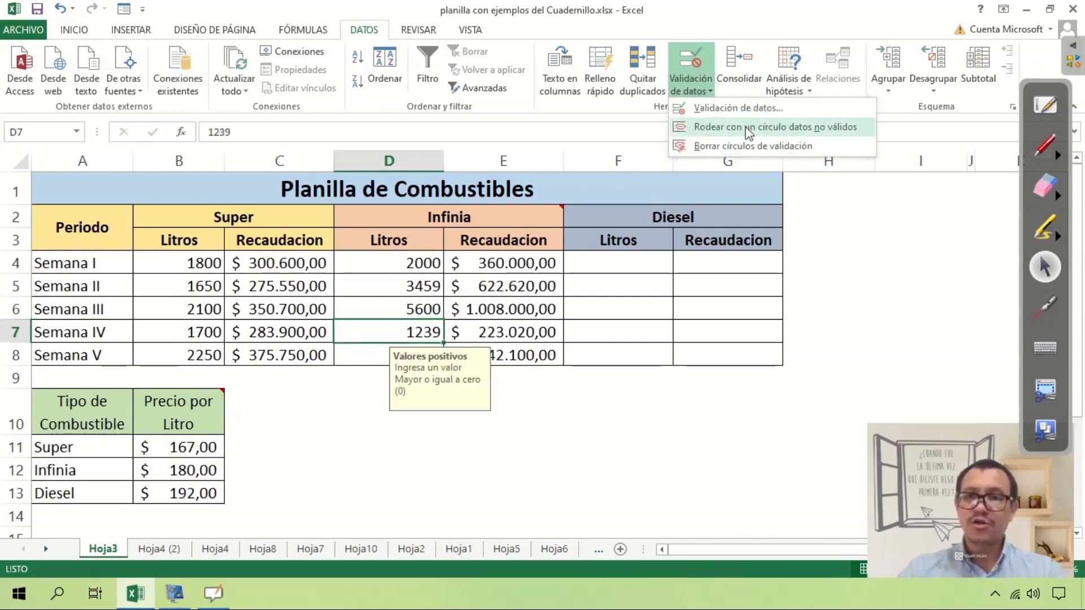
click(706, 91)
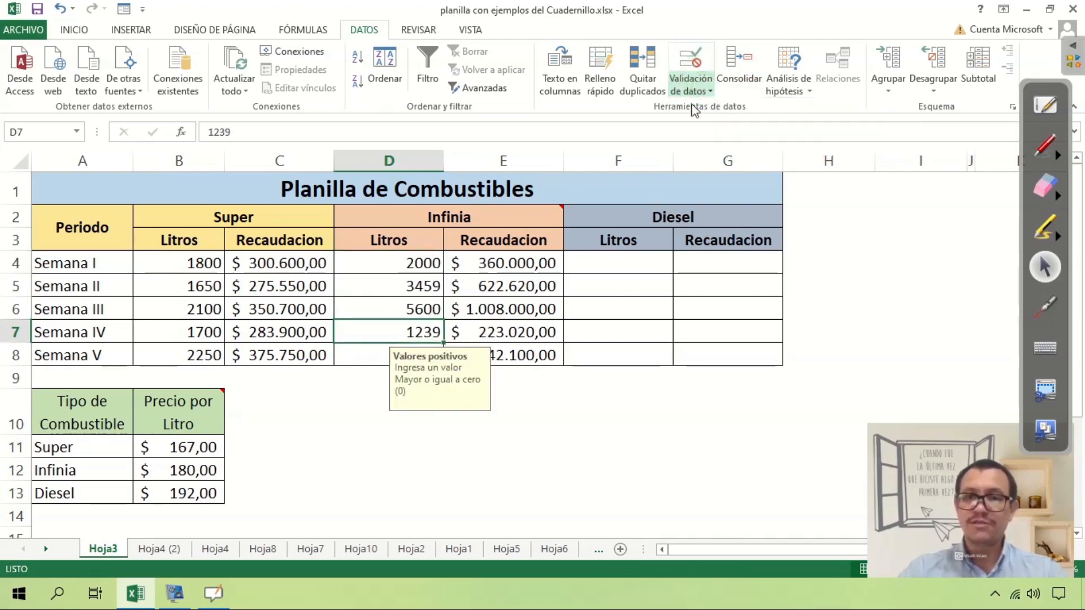
click(692, 88)
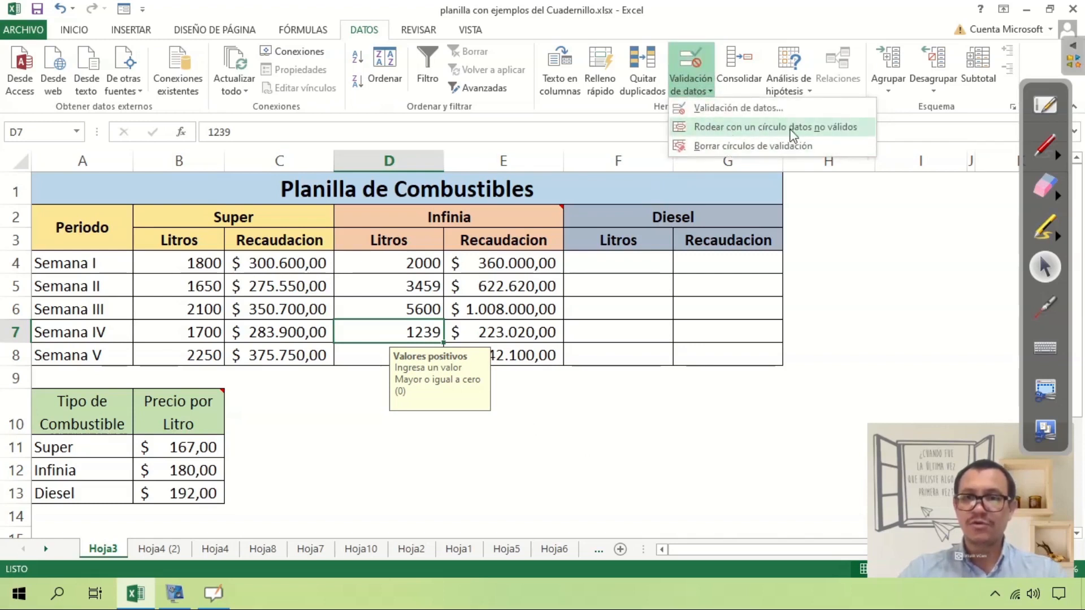
click(817, 128)
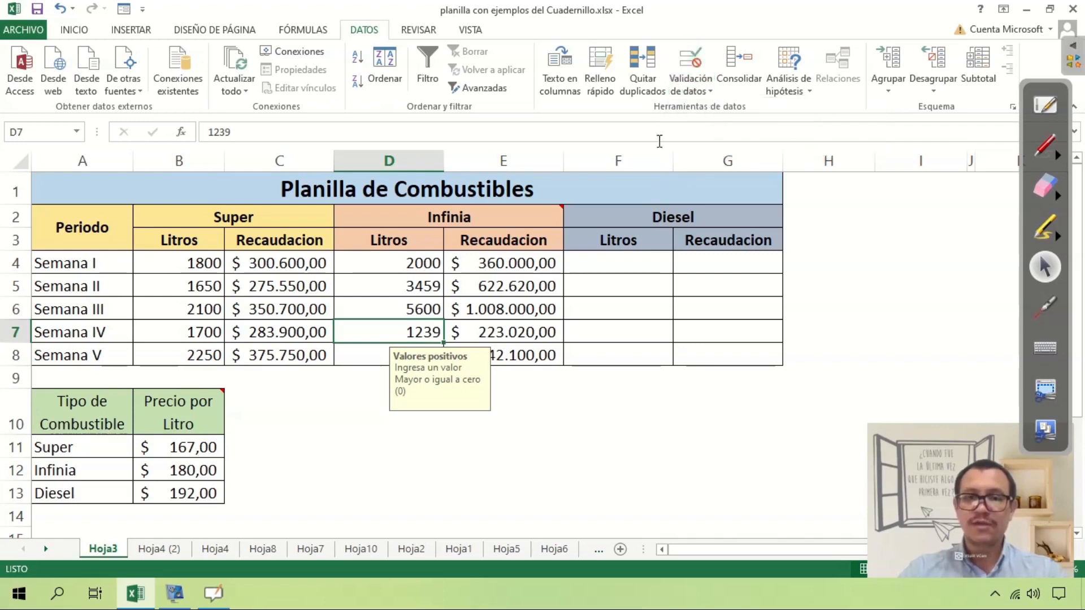
click(739, 406)
click(690, 82)
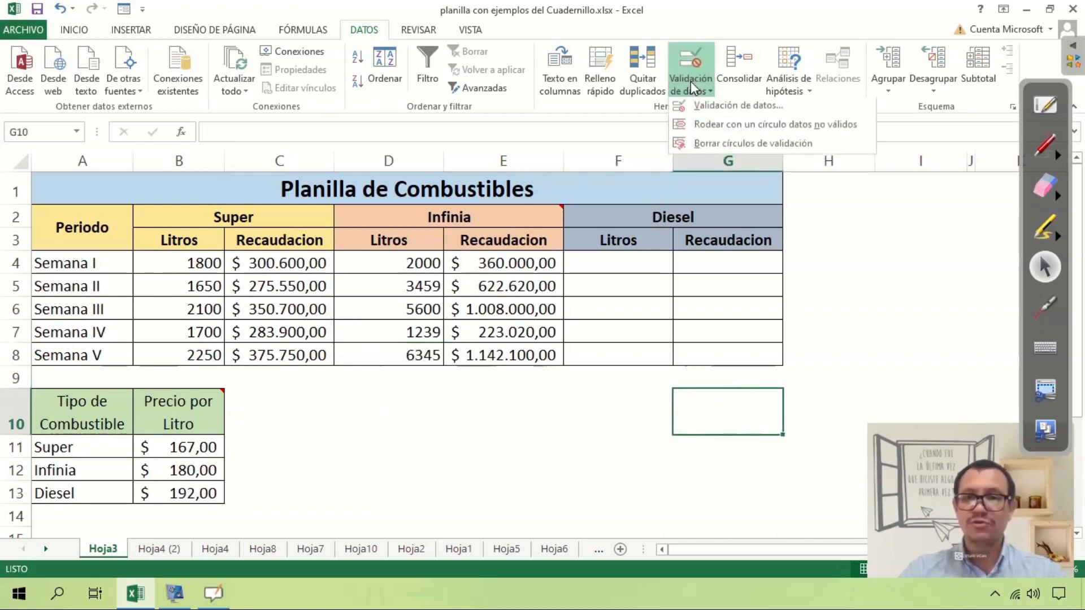
click(734, 128)
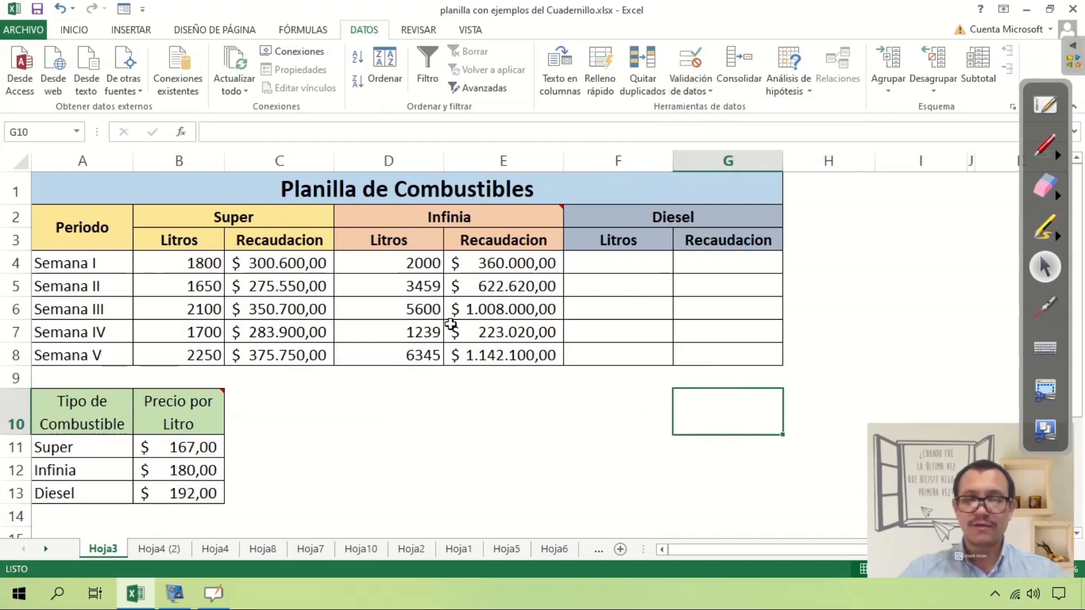
Step: Set the Infinia litres for Semana III to -458 and accept the entry despite the alert
click(390, 311)
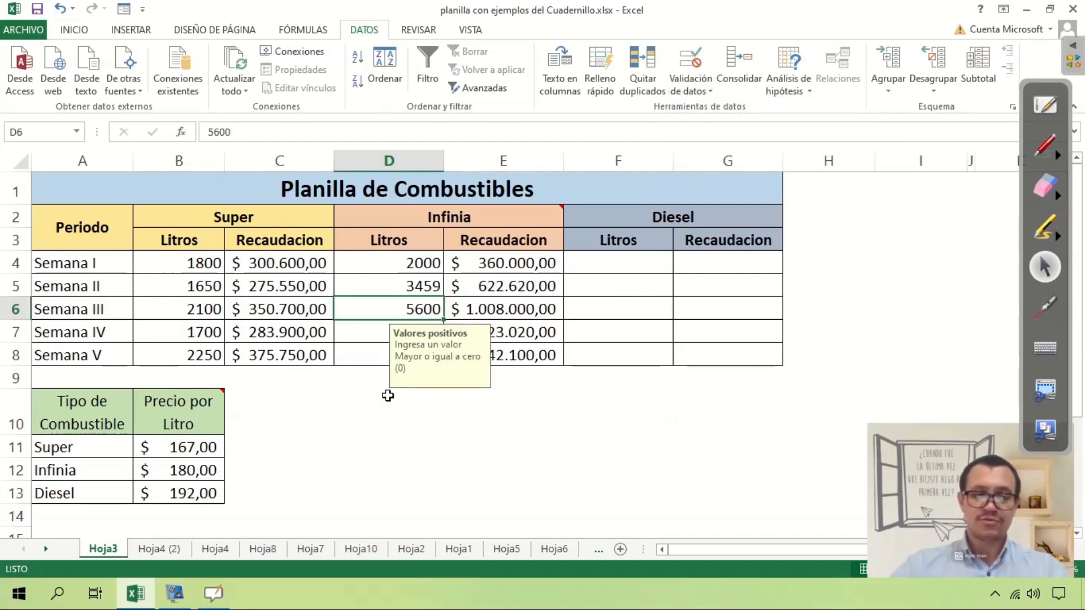
text(-458)
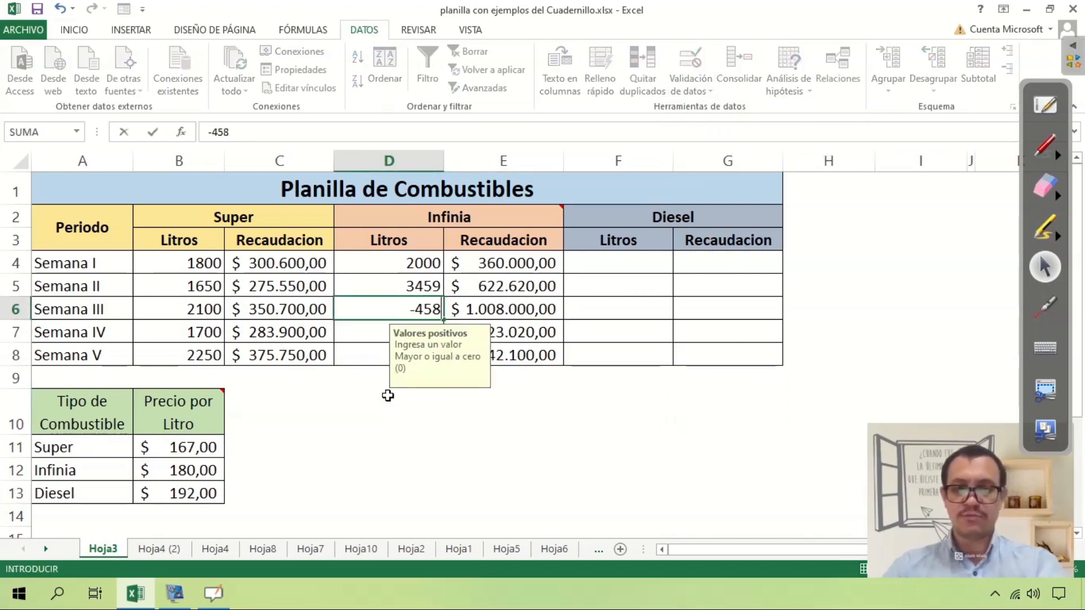
key(Return)
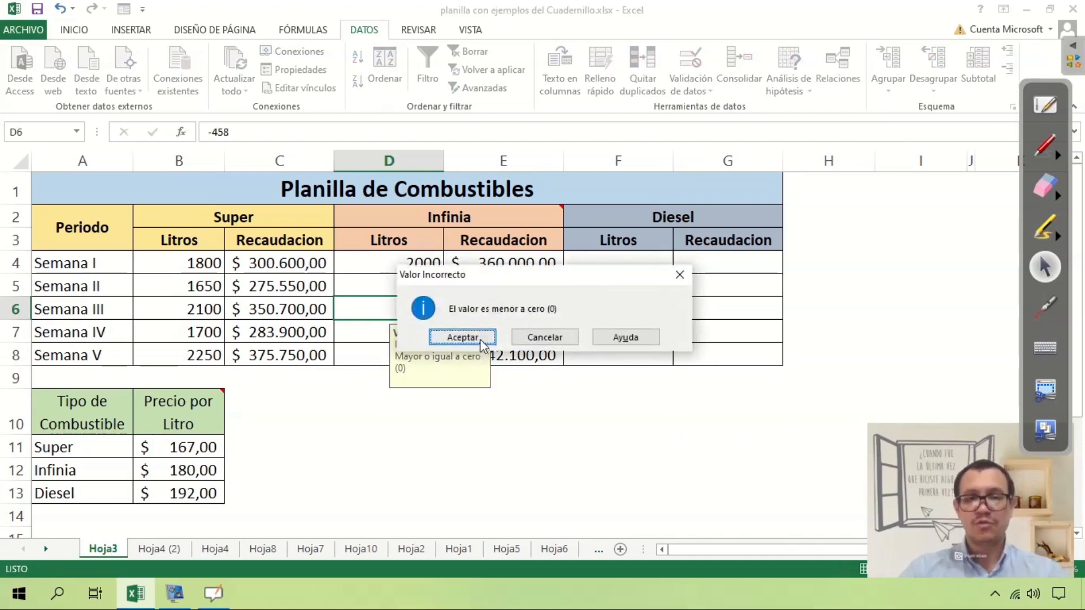
click(460, 404)
click(691, 395)
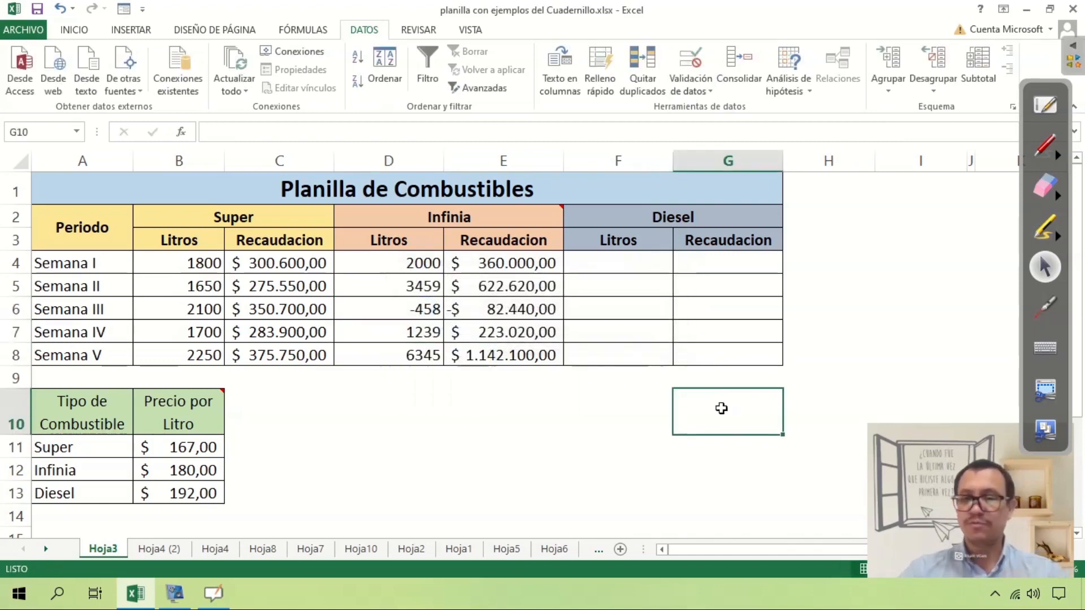
Step: Circle the invalid Infinia litres value for Semana III with the circle invalid data command
click(707, 82)
click(737, 126)
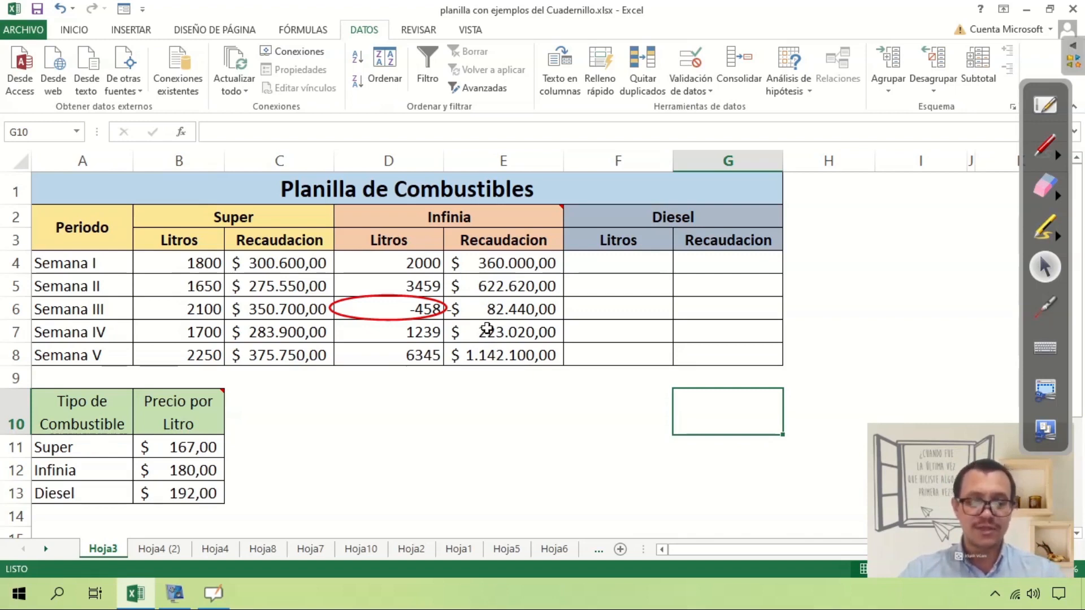
scroll(487, 328, down, 5)
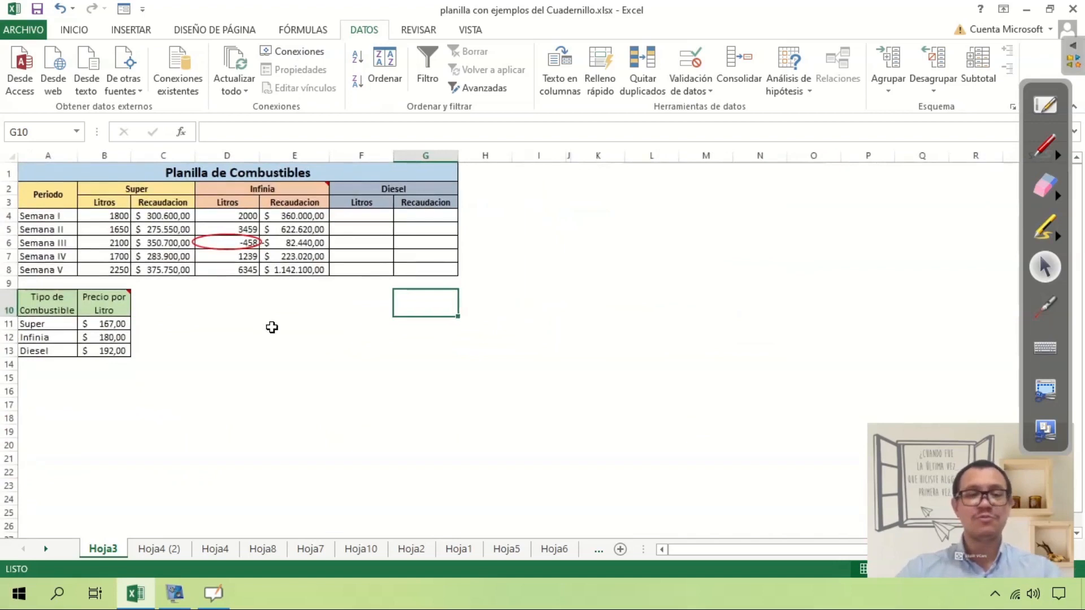
click(690, 90)
click(720, 125)
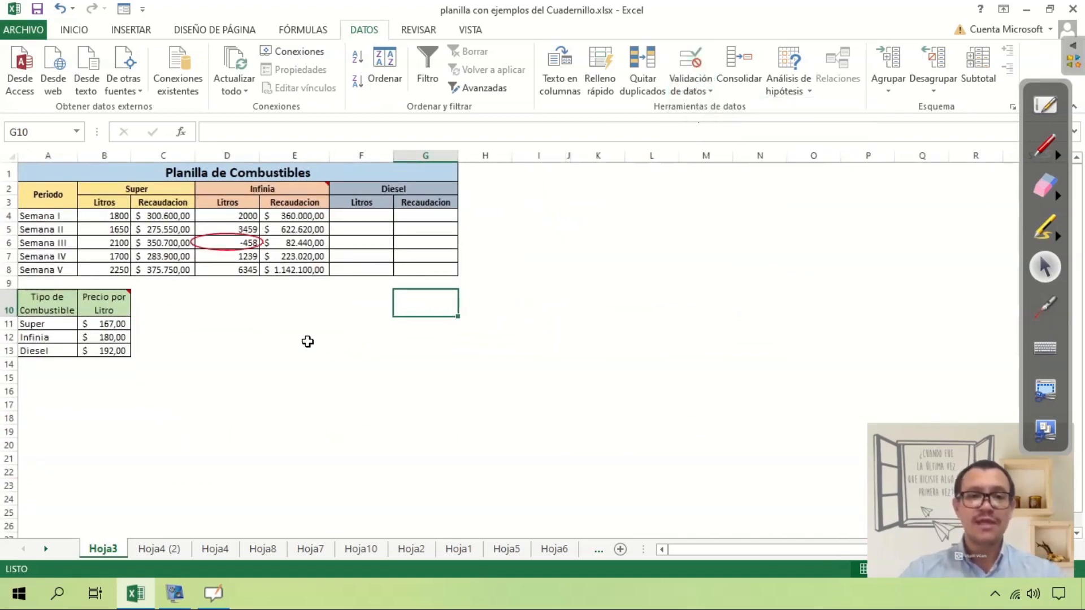
scroll(252, 310, up, 3)
scroll(284, 315, up, 2)
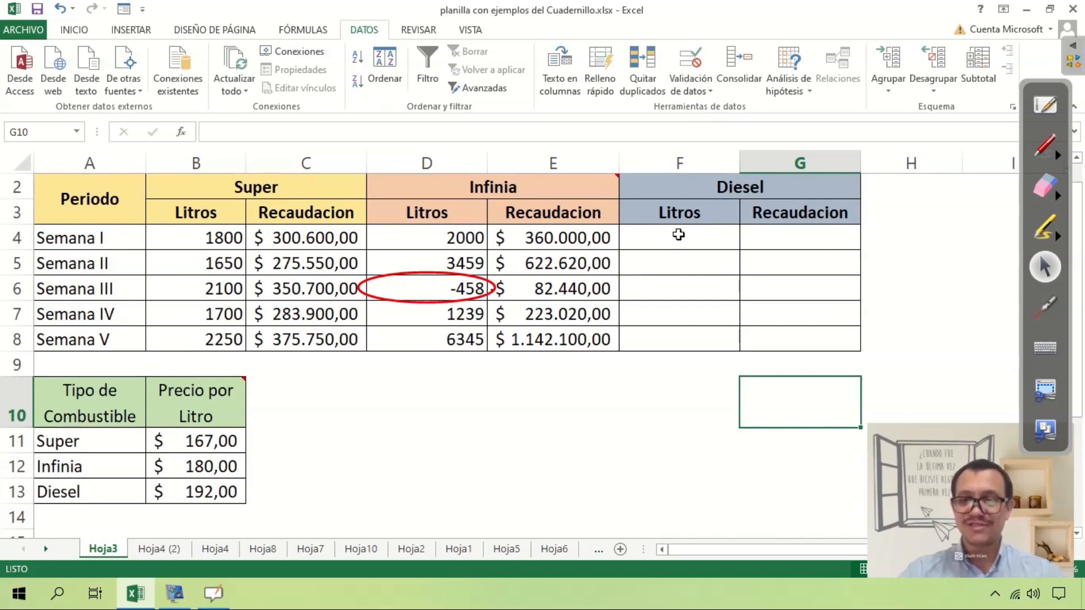
Step: Clear the validation circles from the sheet and select the empty cell D10
click(701, 94)
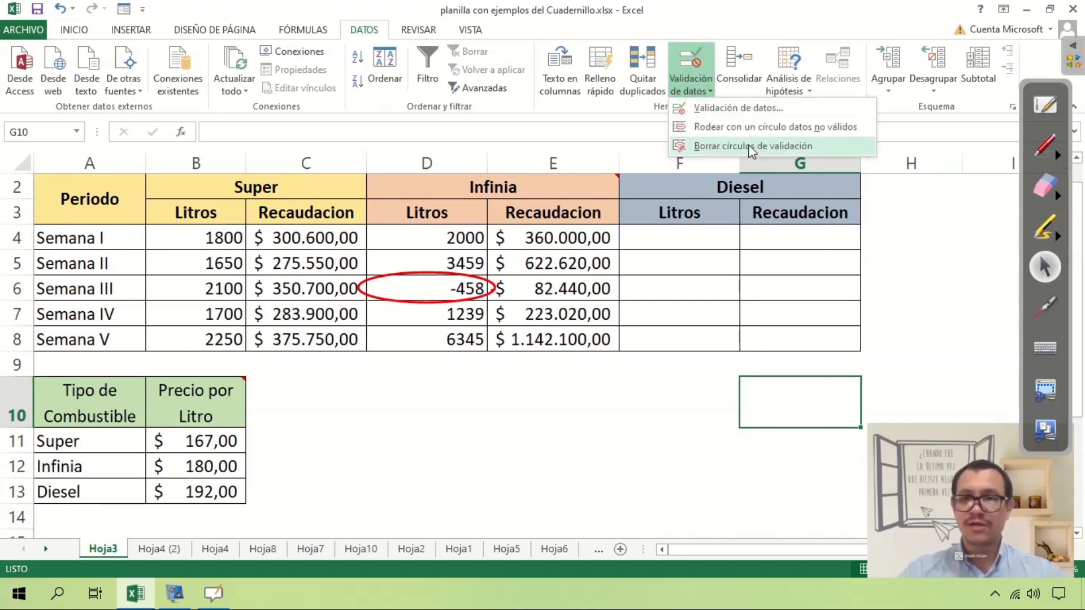
click(735, 147)
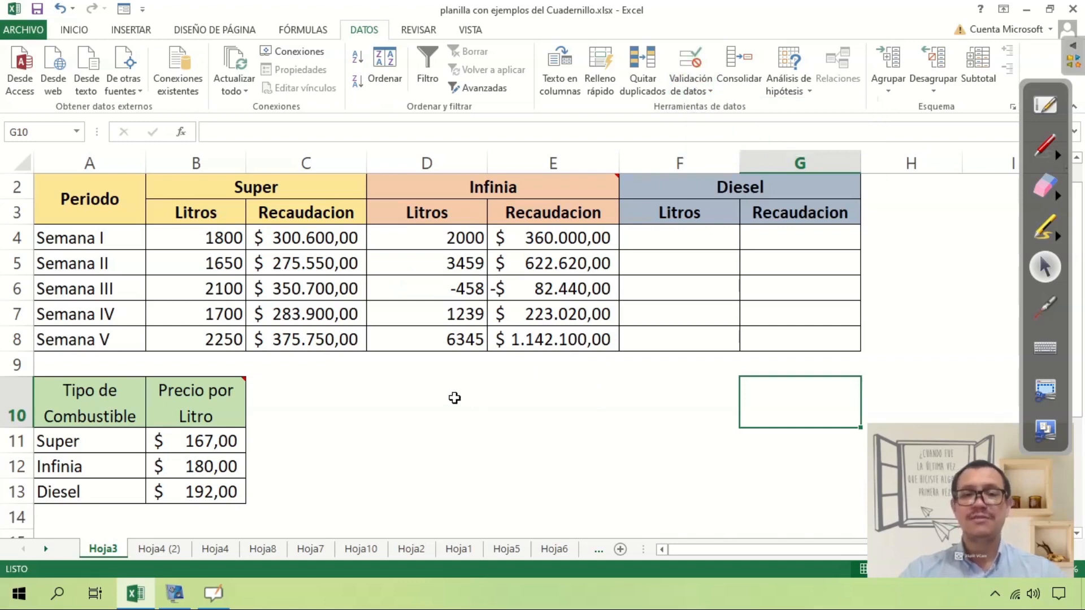
click(439, 424)
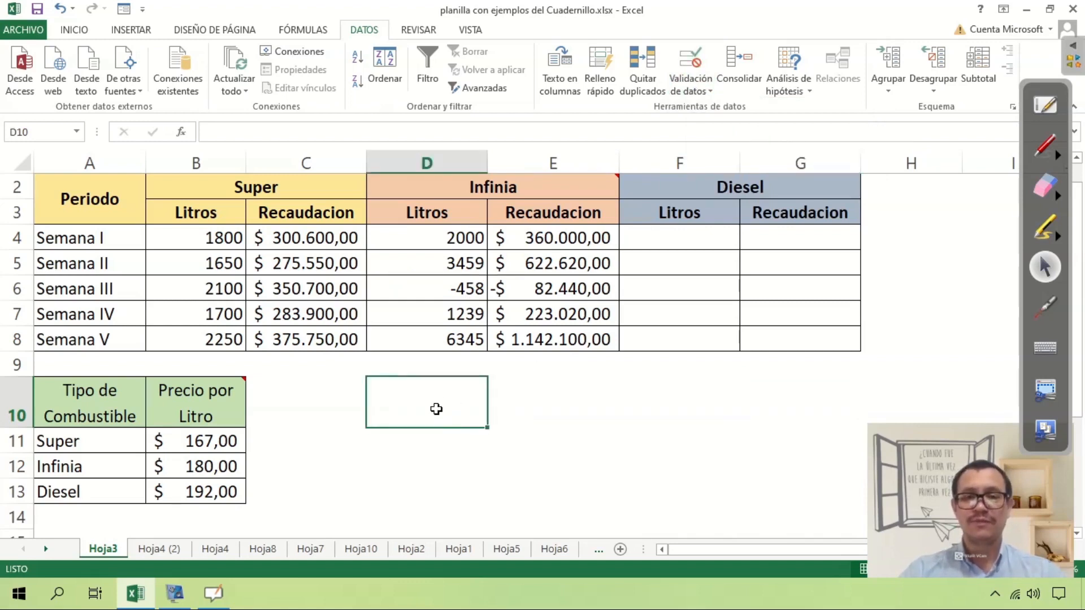